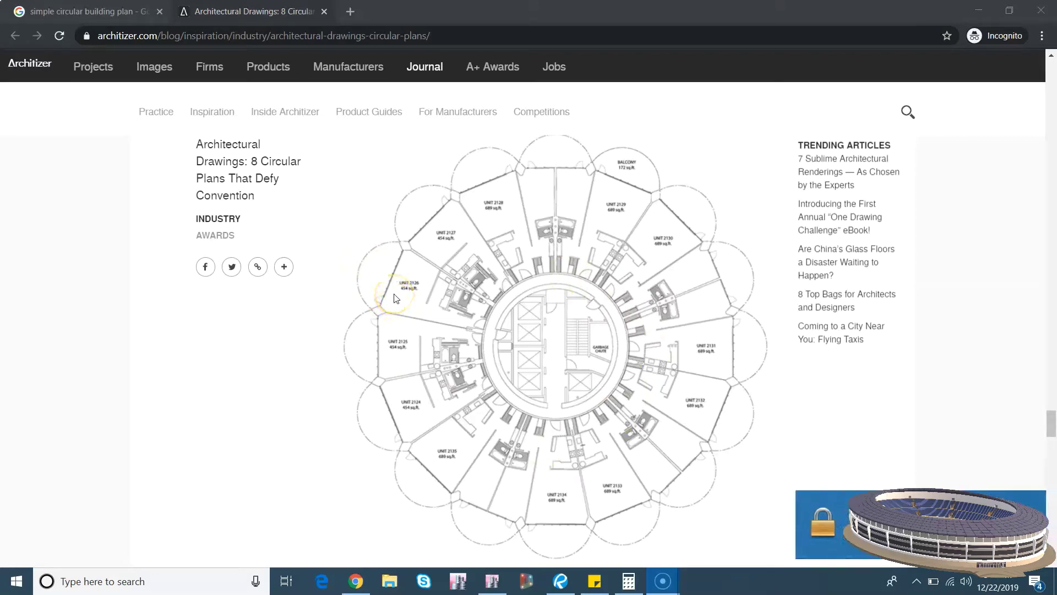
Step: Bring the marked-up circular tower plan in Bluebeam Revu to the front
click(556, 579)
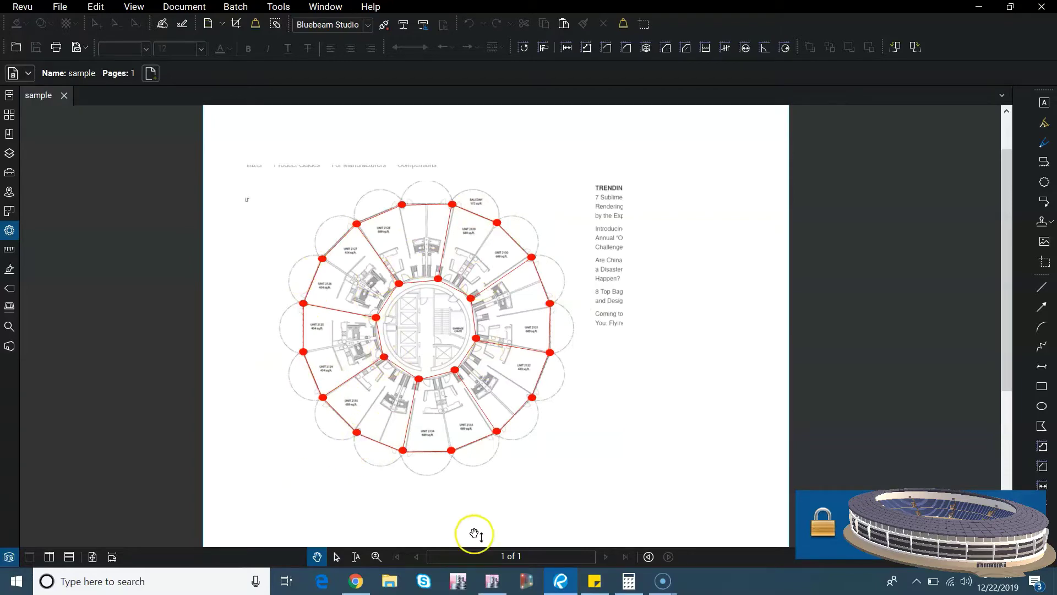
Step: Create a blank ETABS model with Metric MKS units and IS 800:2007 / IS 456:2000 codes
click(491, 588)
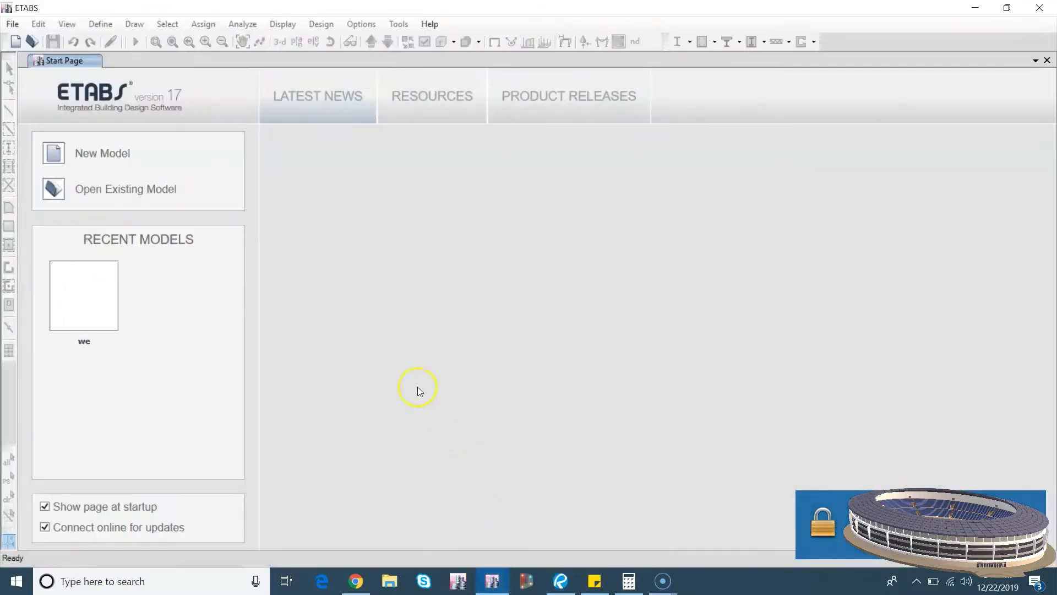
click(14, 25)
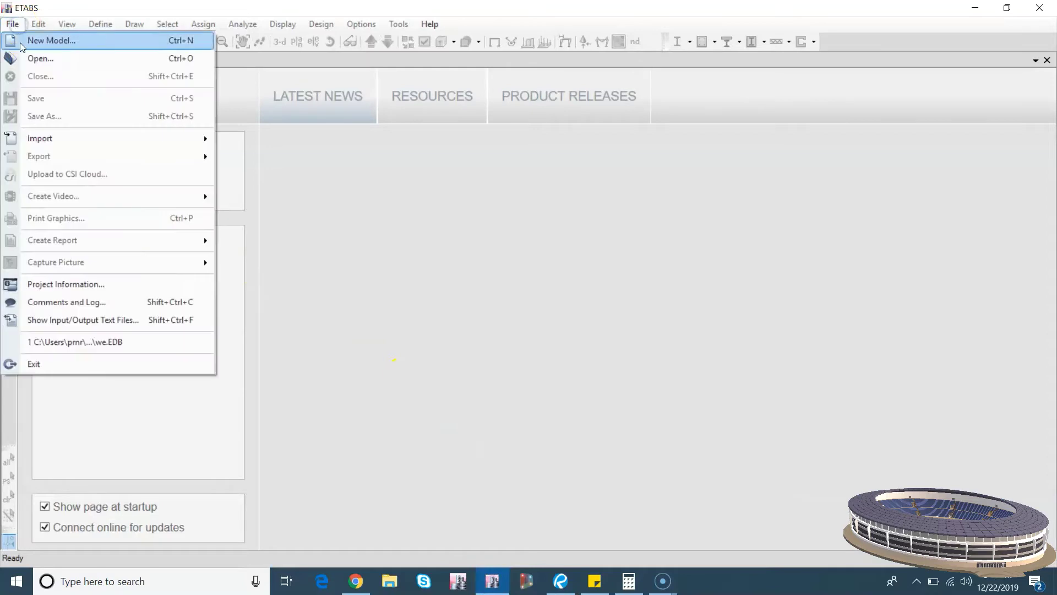
click(40, 46)
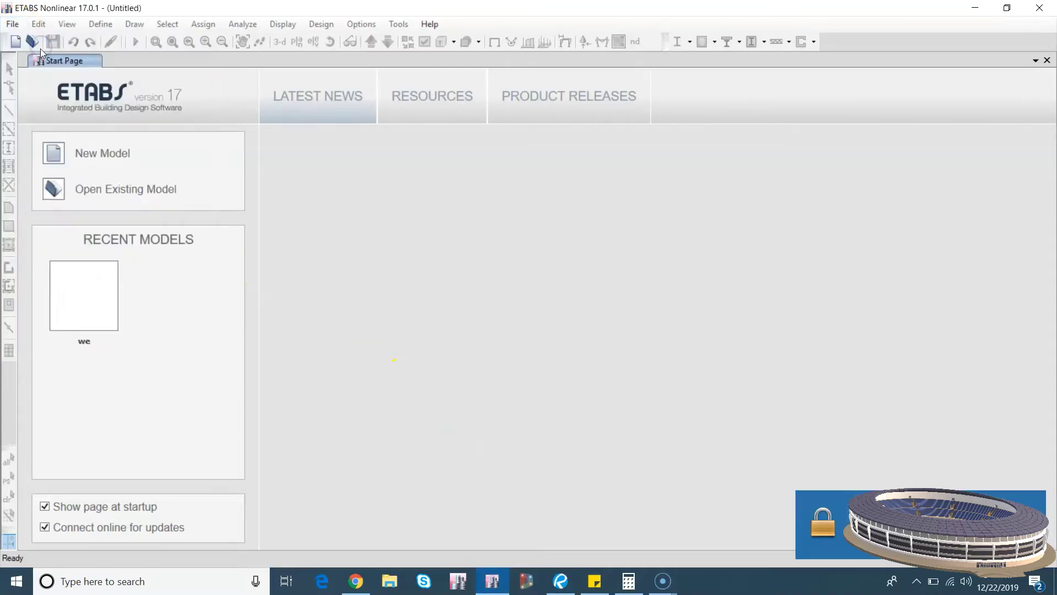
click(421, 362)
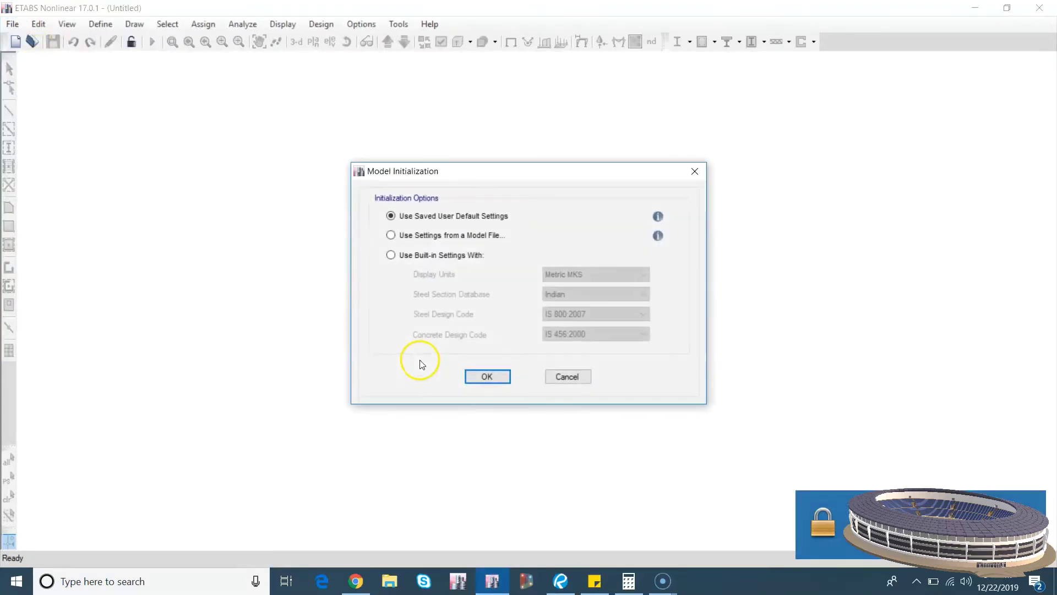
click(457, 259)
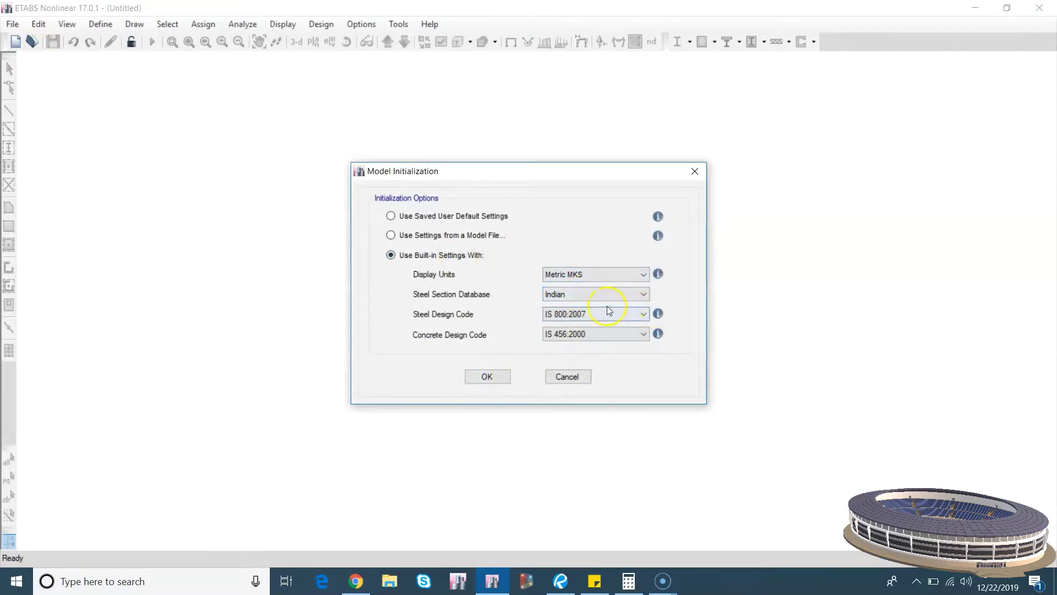
click(487, 376)
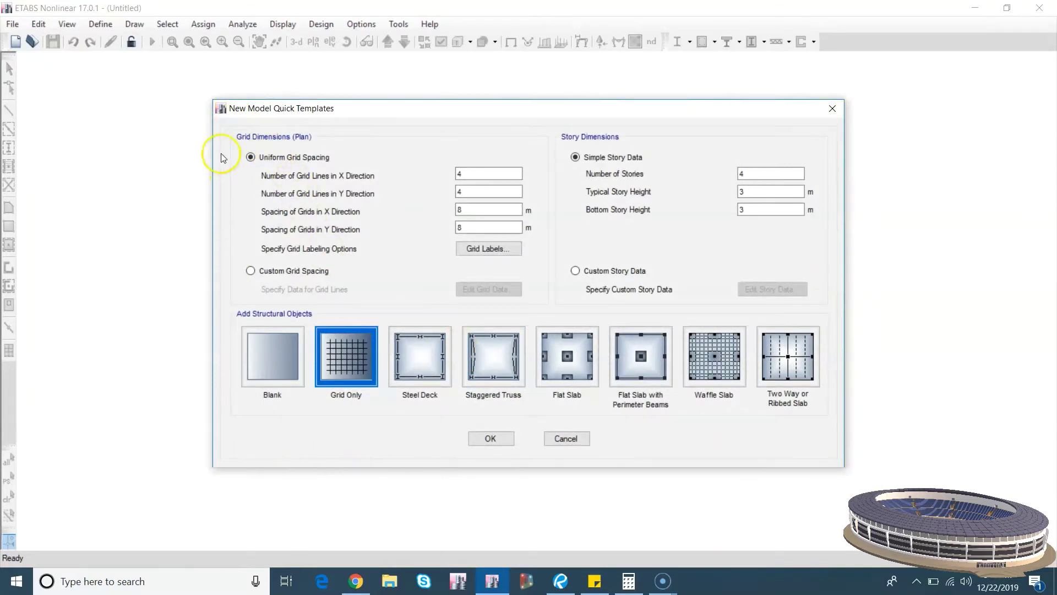
click(280, 357)
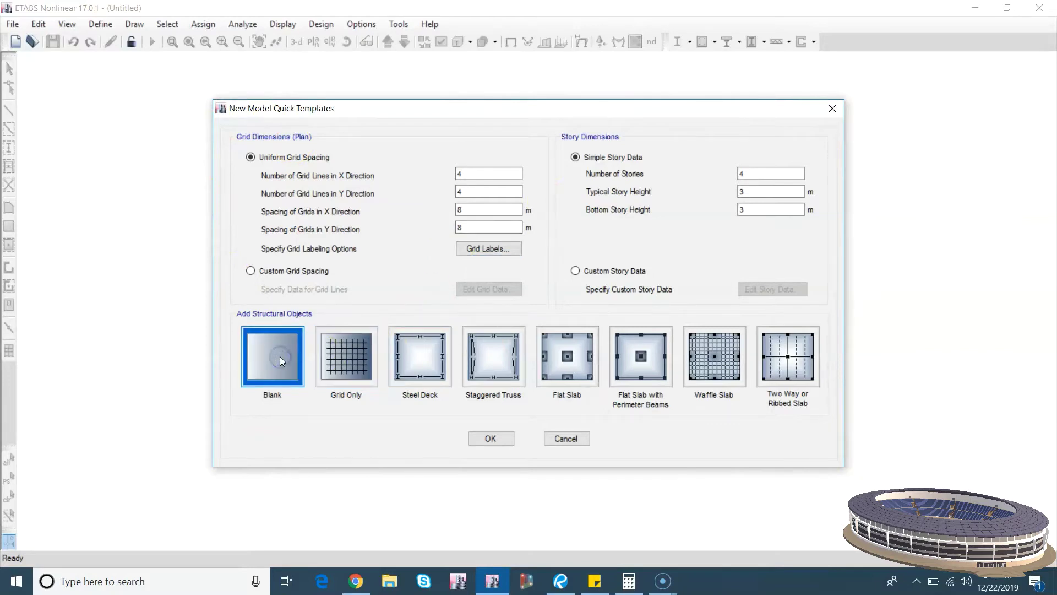
click(502, 439)
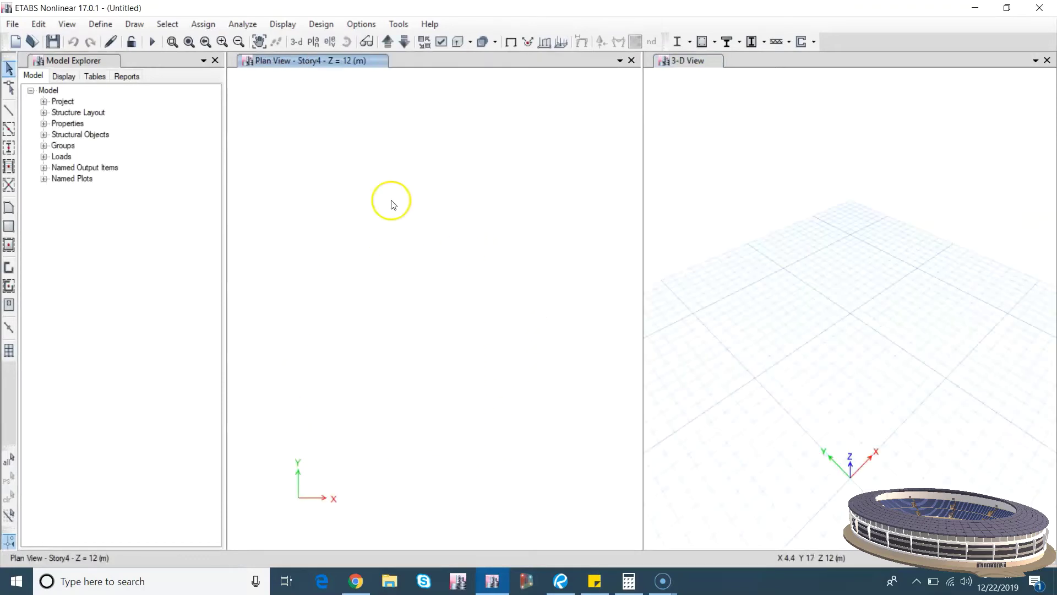
Step: Add a cylindrical grid system named 'cylindrical', first labels AA and 11, rotation 0°
click(35, 25)
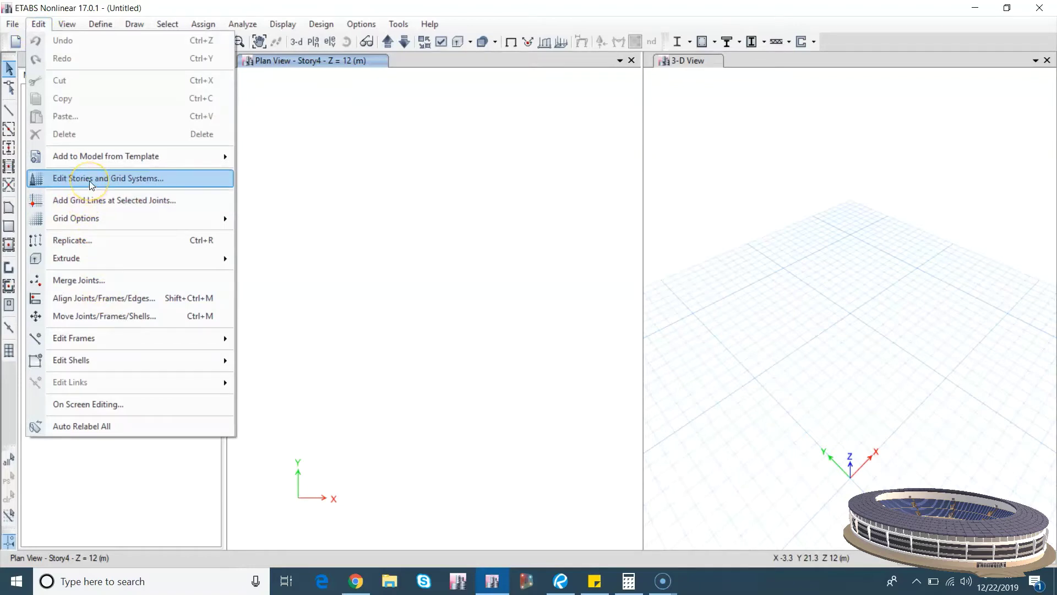
click(91, 184)
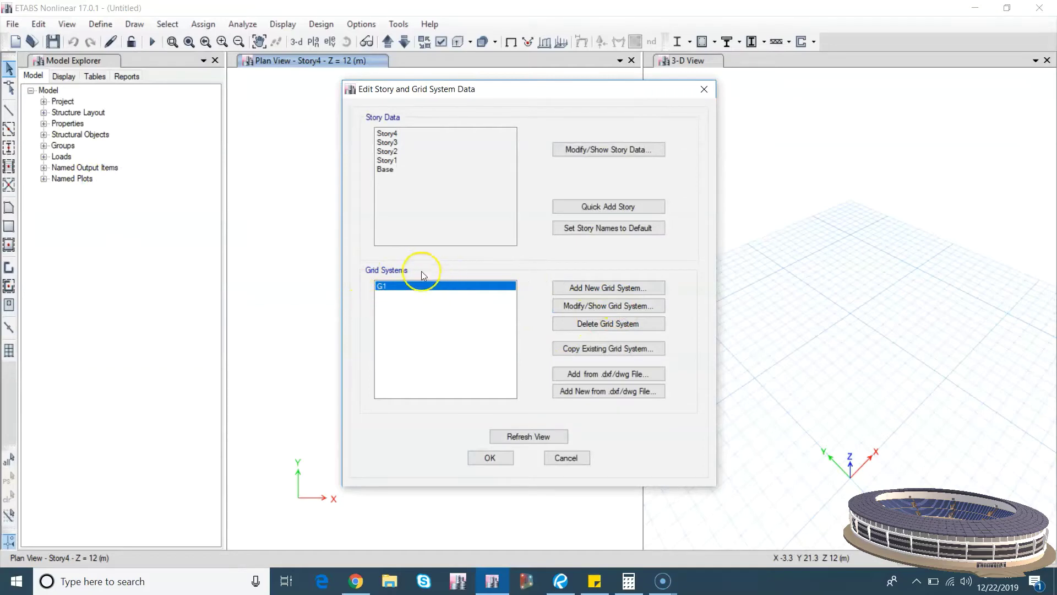
click(593, 294)
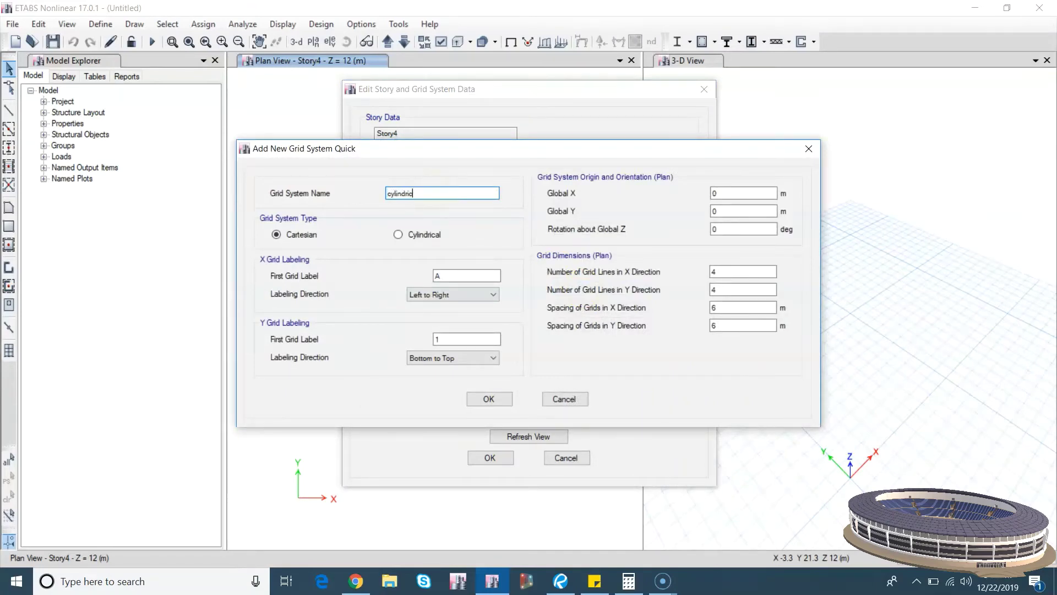
click(399, 235)
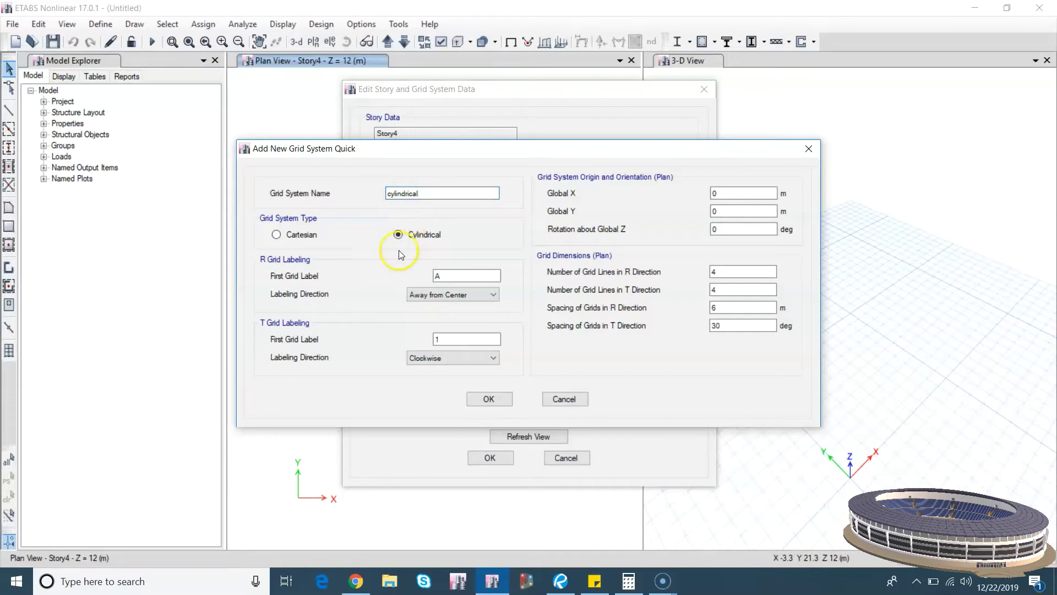
click(455, 277)
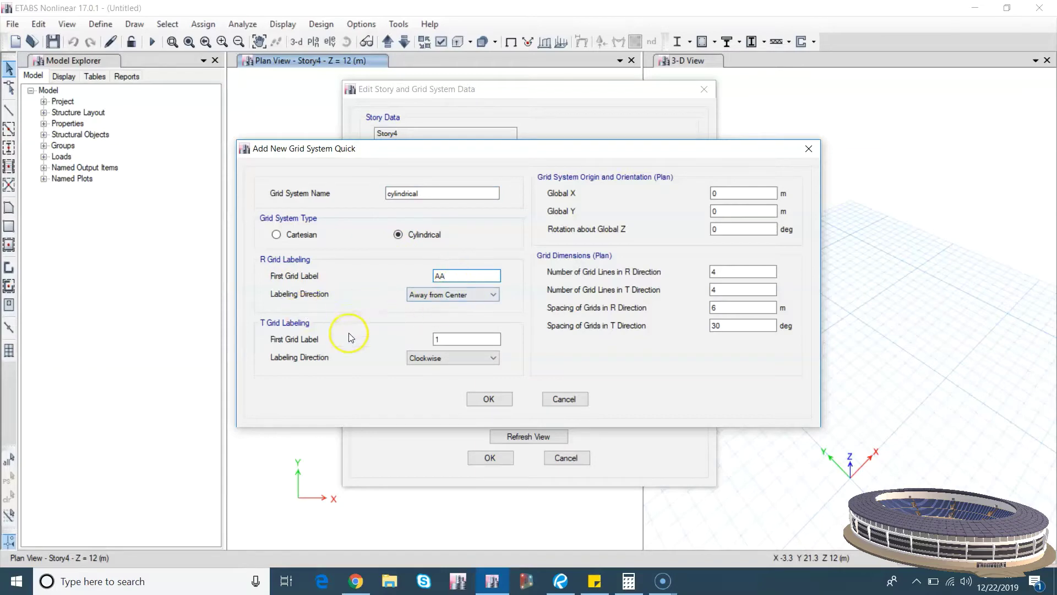
click(449, 340)
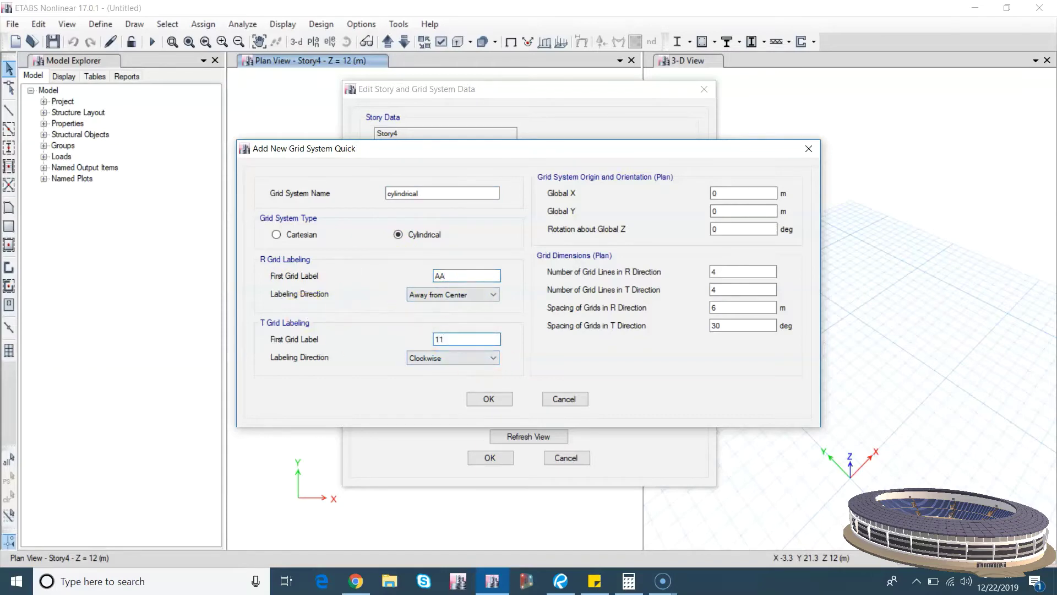
click(718, 194)
click(718, 211)
click(729, 227)
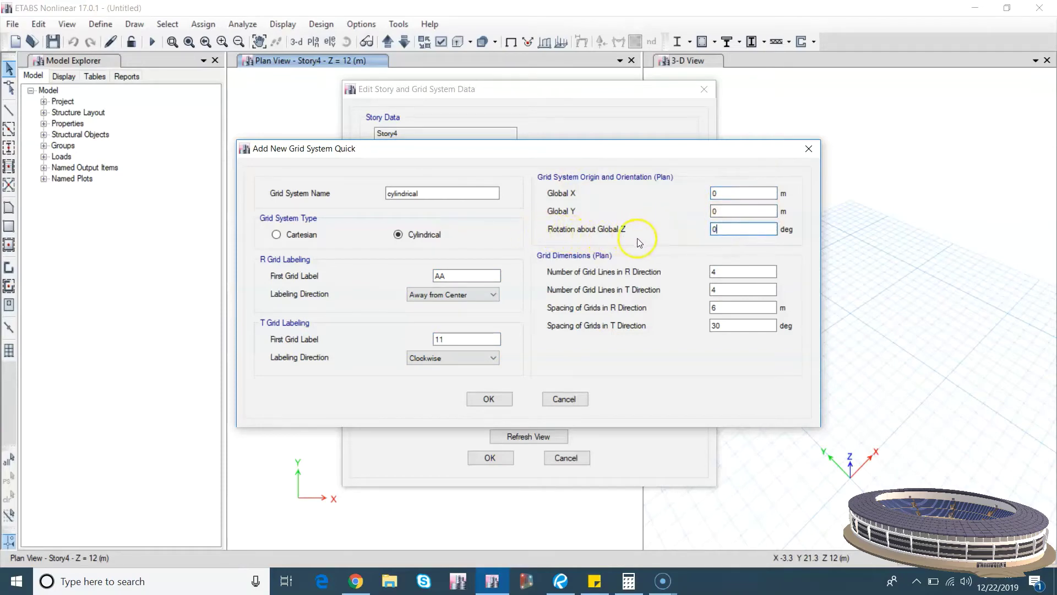
click(721, 227)
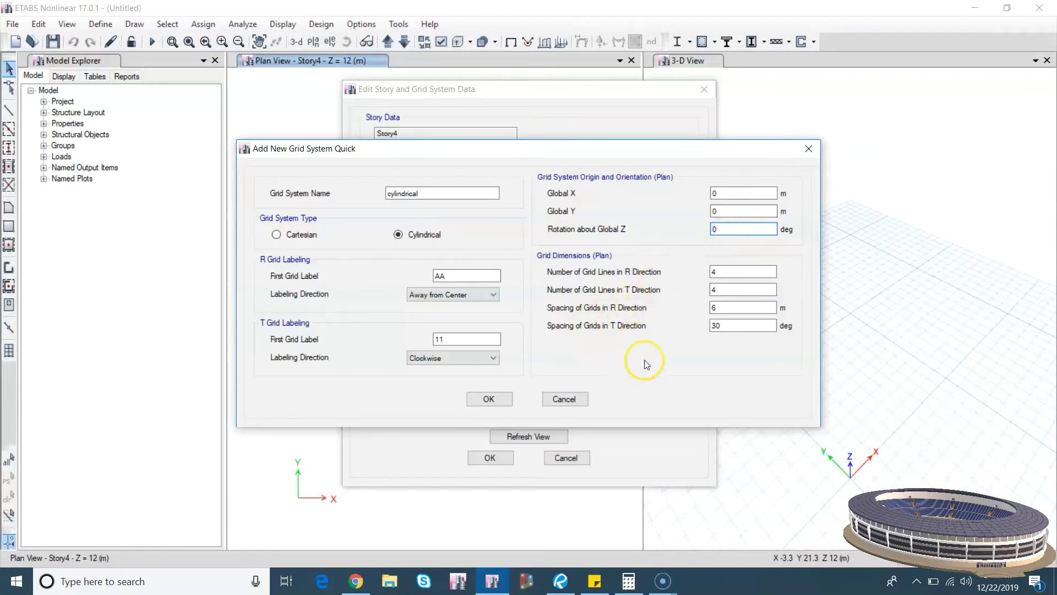
click(492, 400)
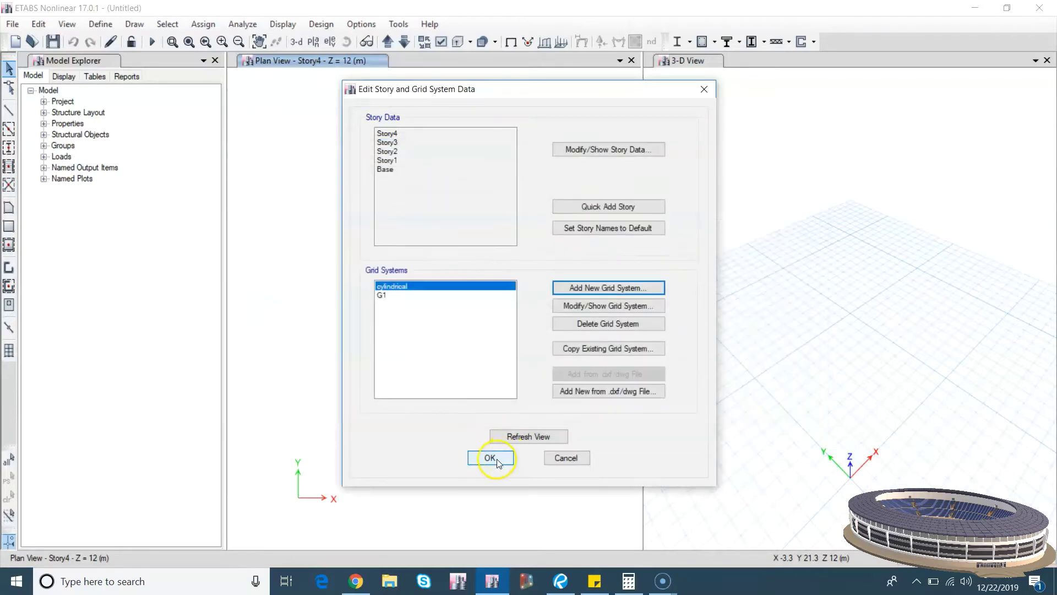
Step: Review the cylindrical grid data, apply the grids, and switch back to the Revu plan
click(609, 307)
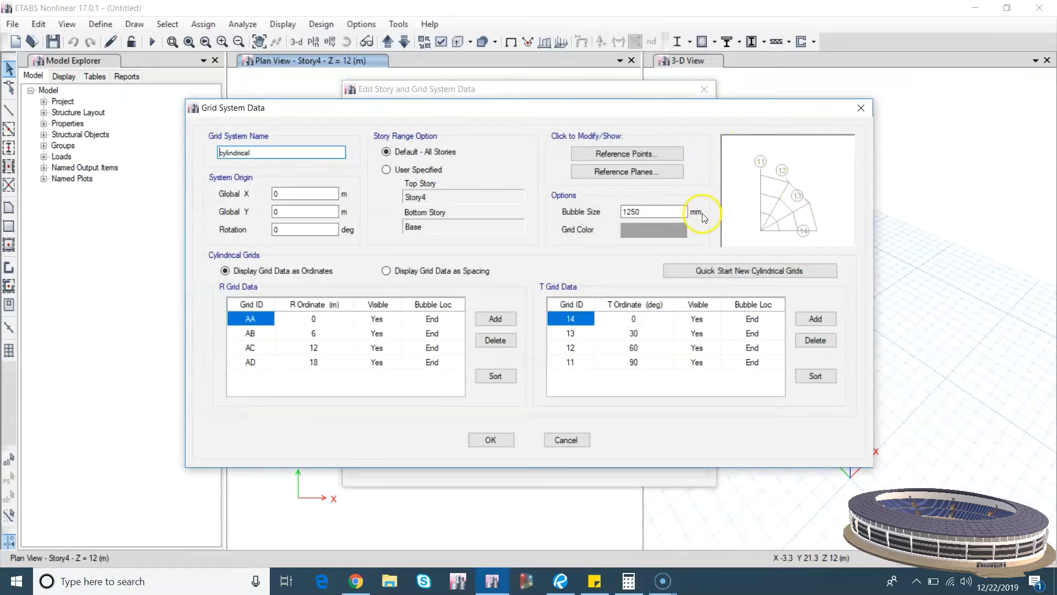
click(490, 439)
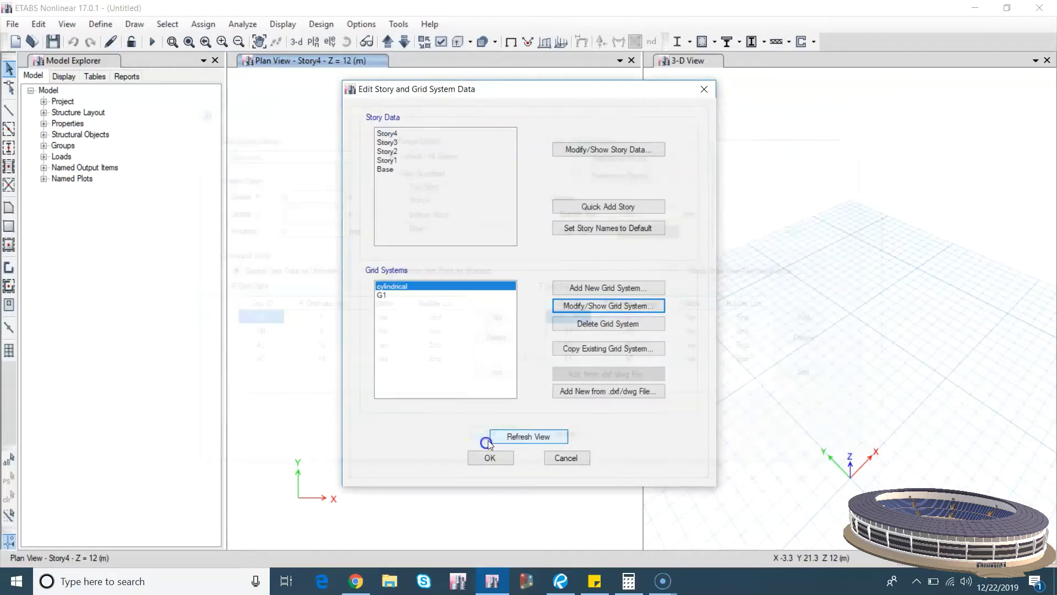
click(490, 458)
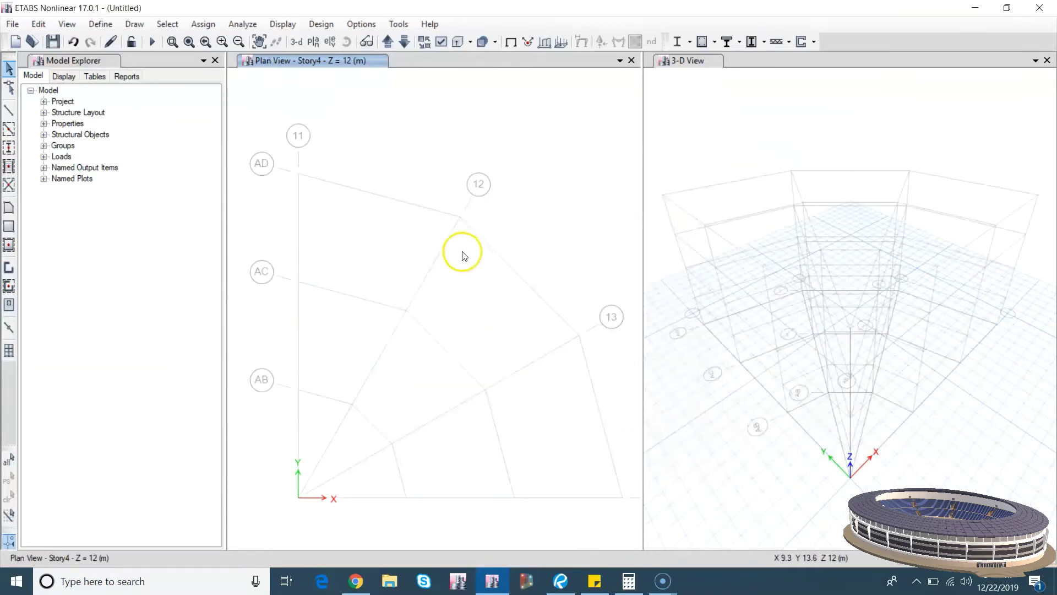
click(560, 585)
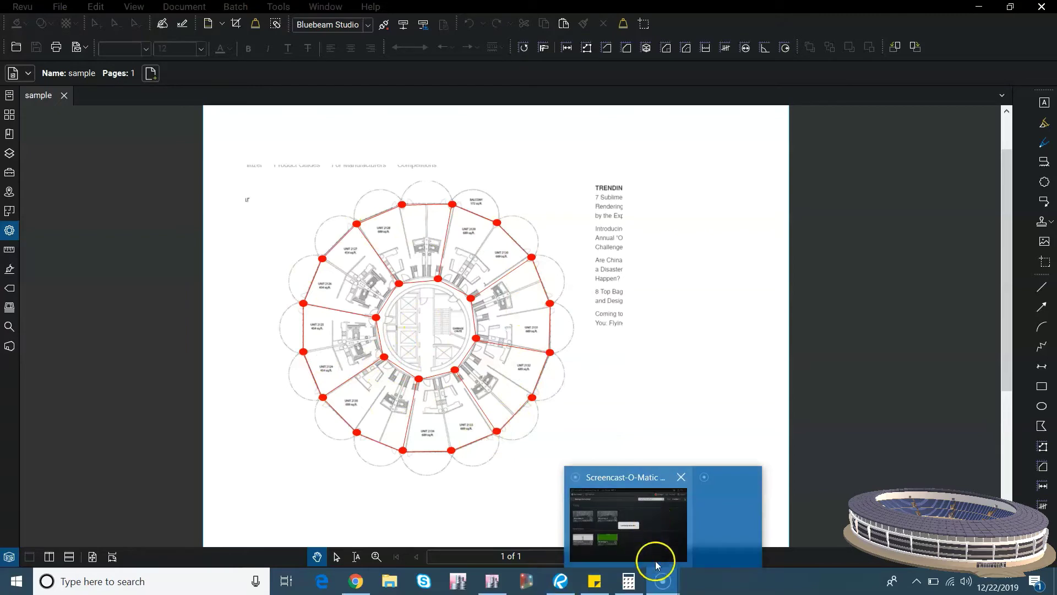
Step: Confirm 360 ÷ 18 = 20 in Calculator, then return to the ETABS model
click(565, 589)
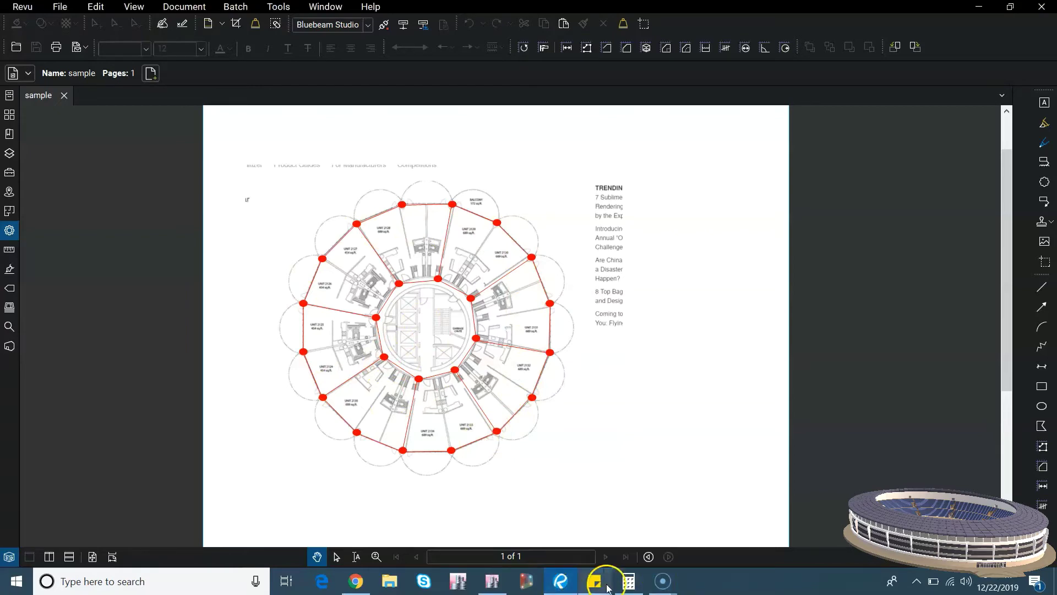
click(629, 581)
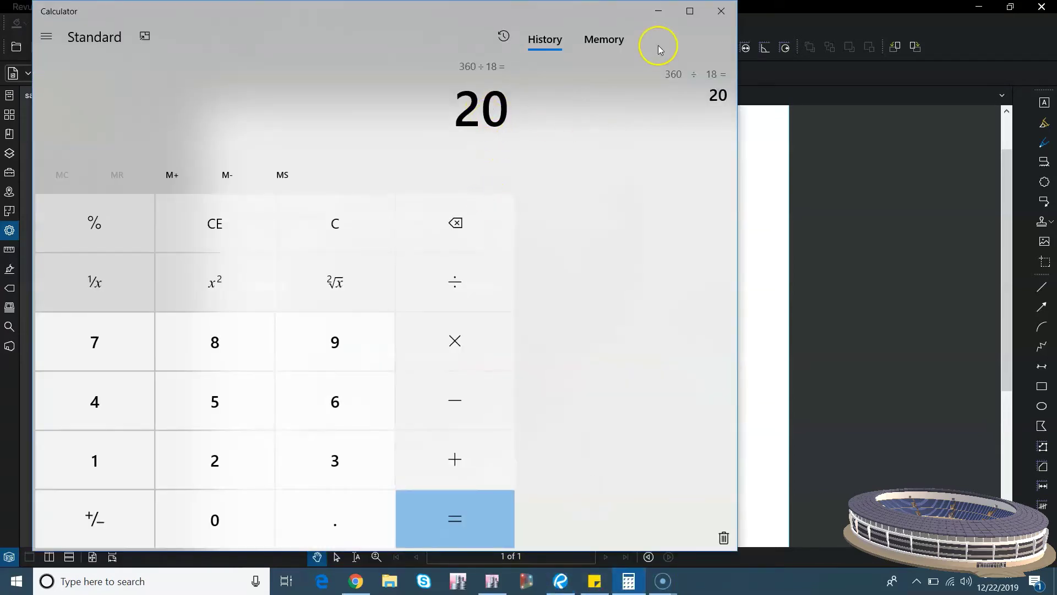
click(659, 11)
click(979, 6)
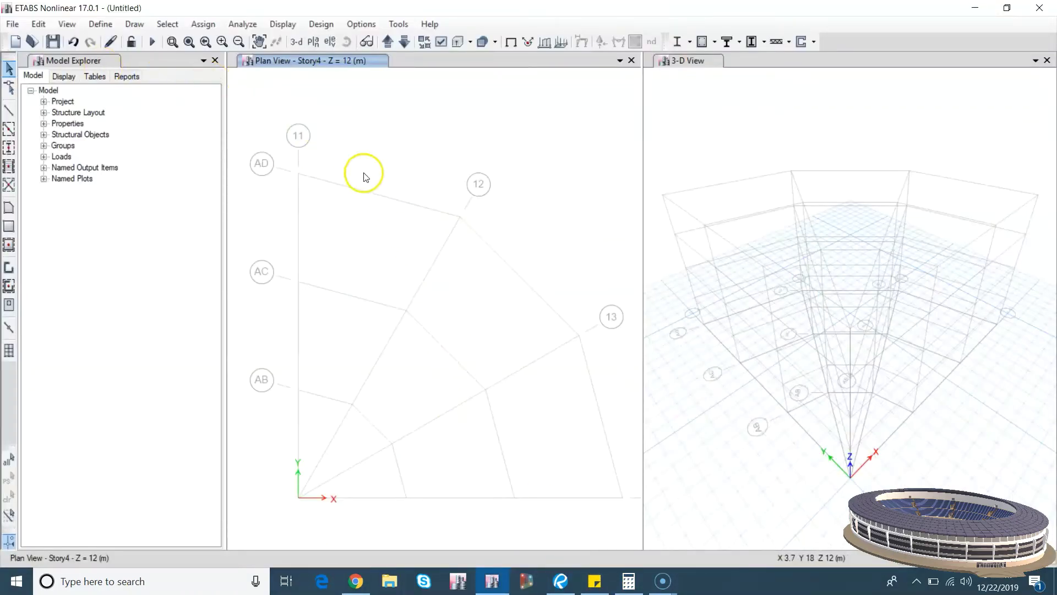
Step: Set the cylindrical grid's radial ordinates to AA = 15 m and AB = 30 m
click(39, 25)
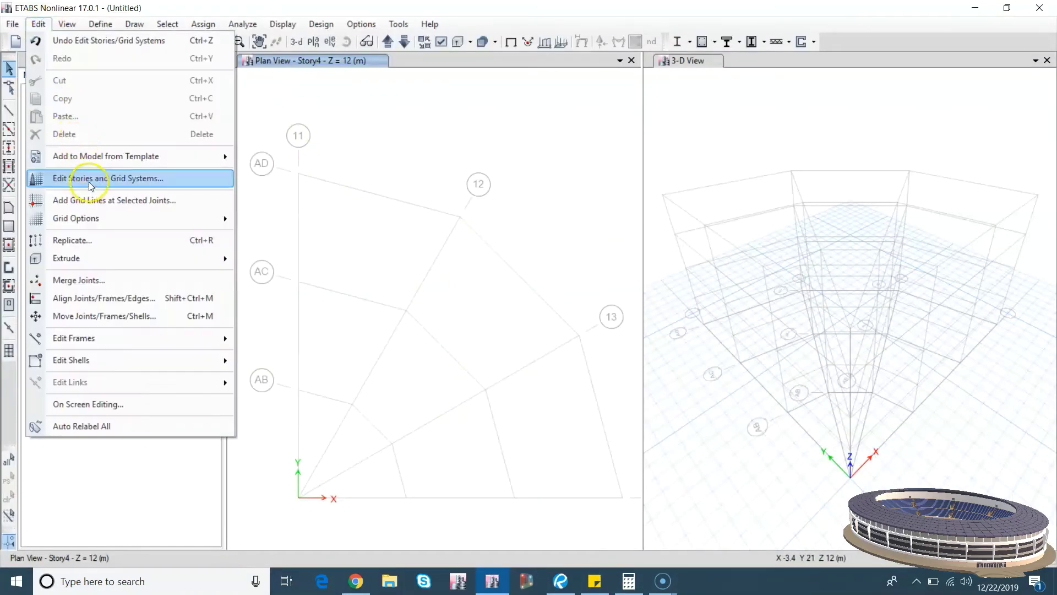
click(108, 178)
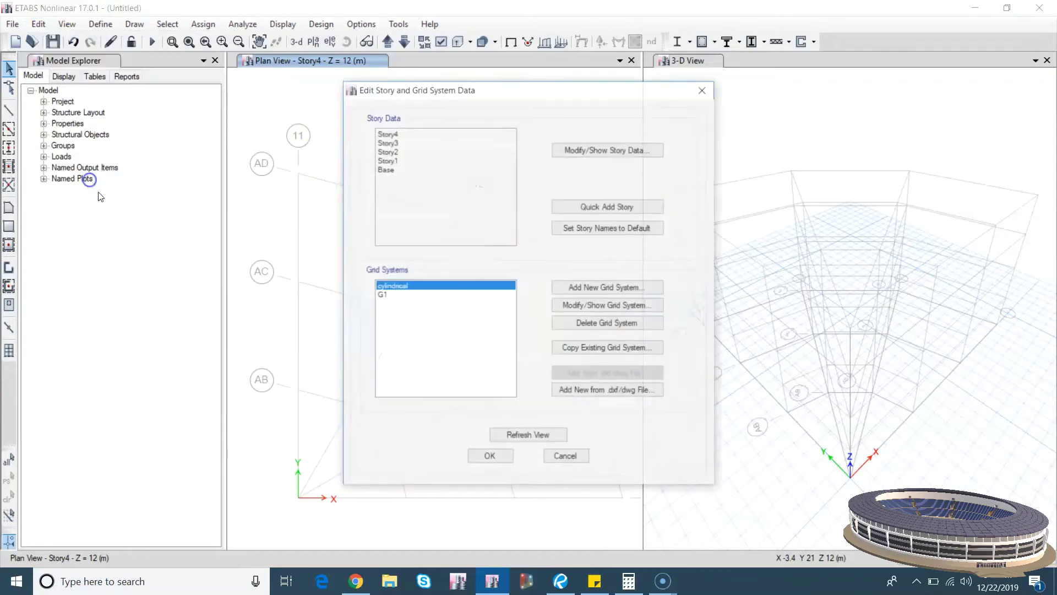
click(605, 306)
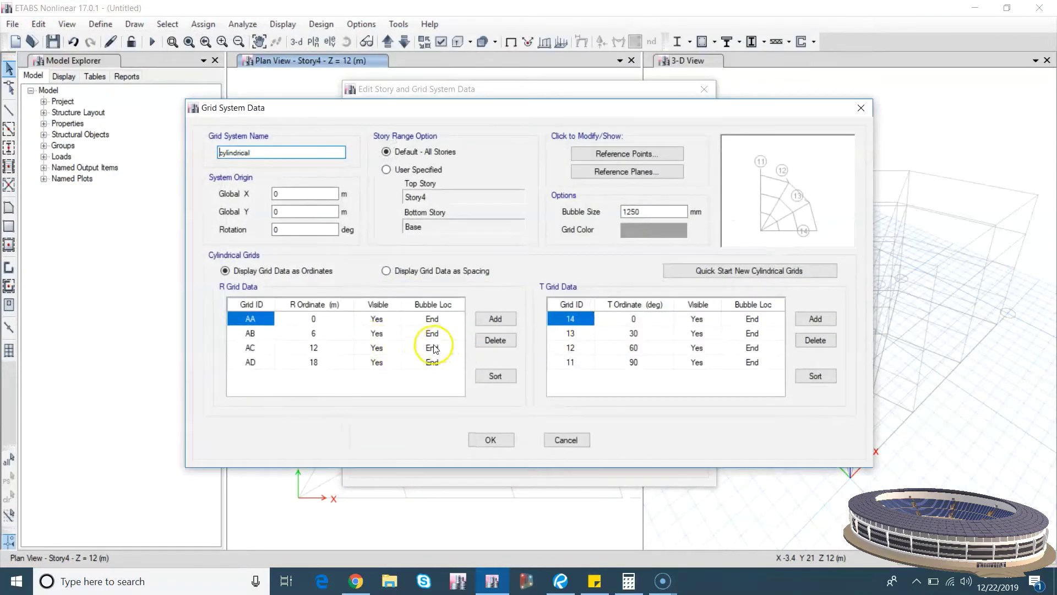
click(315, 320)
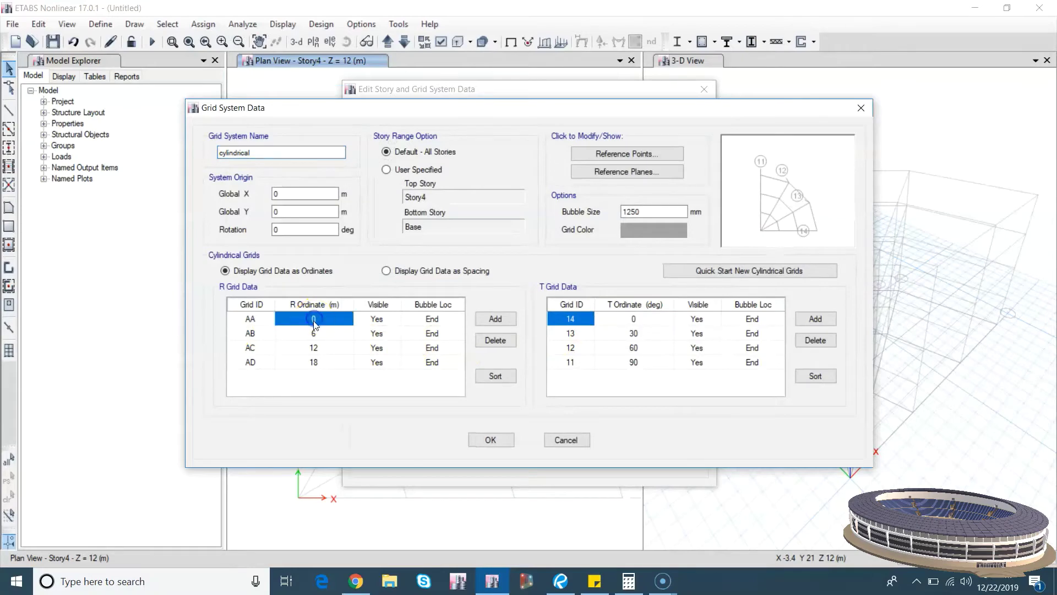
click(314, 331)
click(251, 268)
click(315, 320)
text(15)
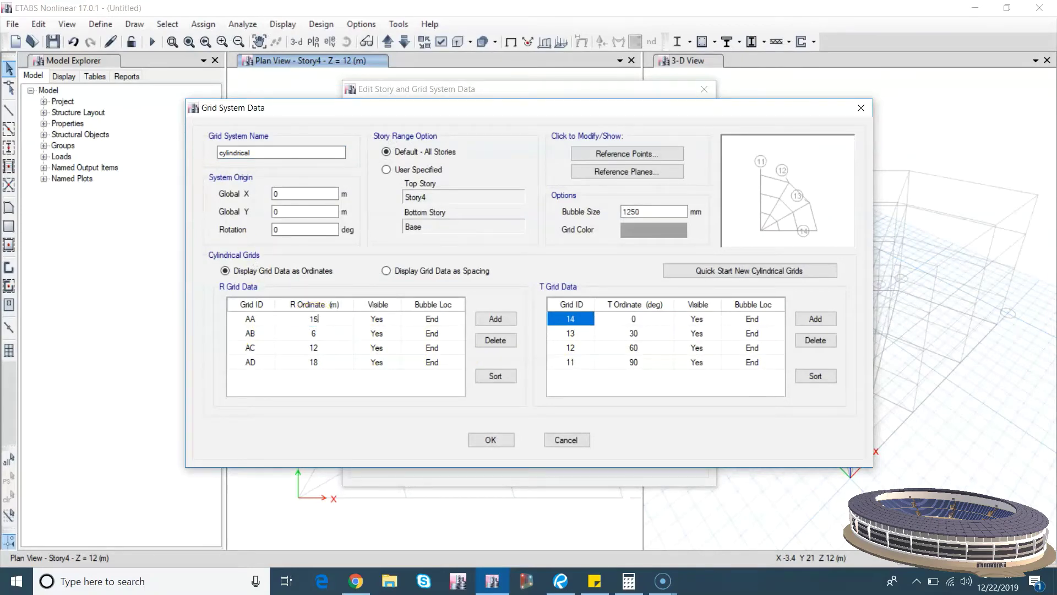
click(315, 340)
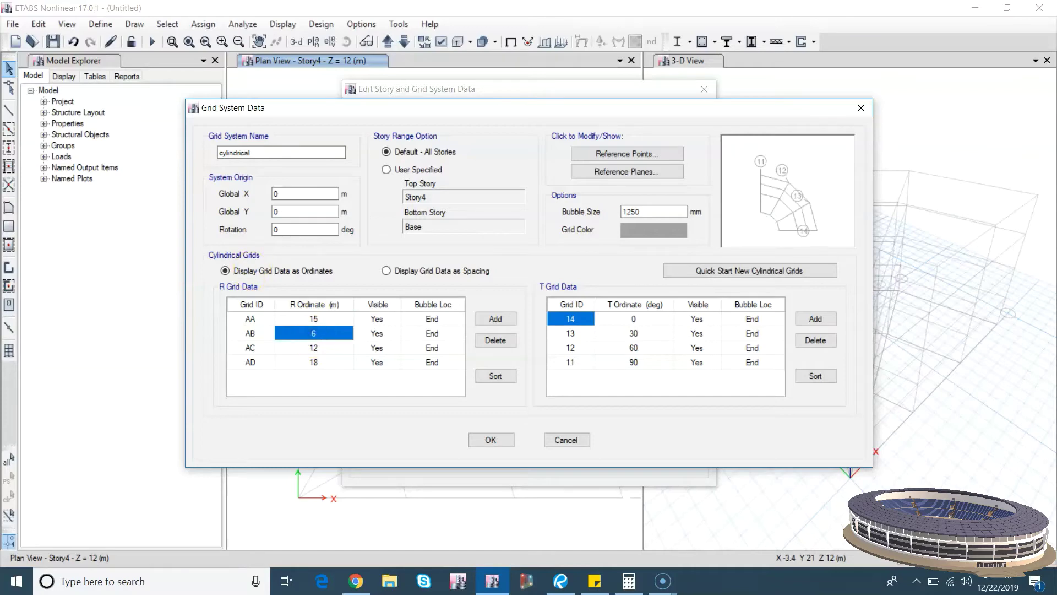
text(30)
Step: Delete radial grid lines AC and AD and review the angular grid rows
click(316, 346)
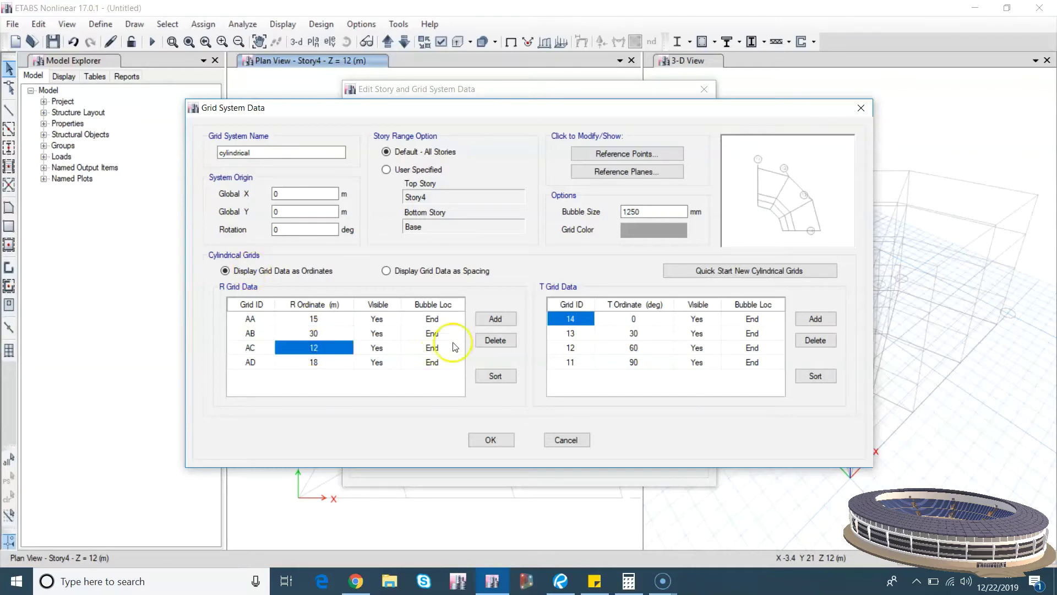
click(495, 340)
click(497, 339)
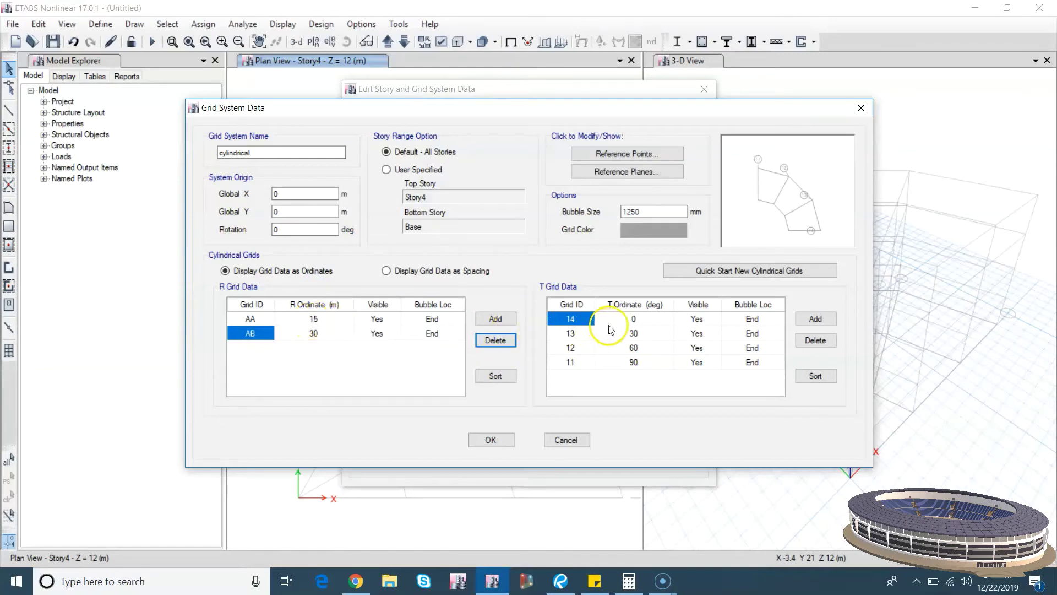
click(635, 320)
click(634, 364)
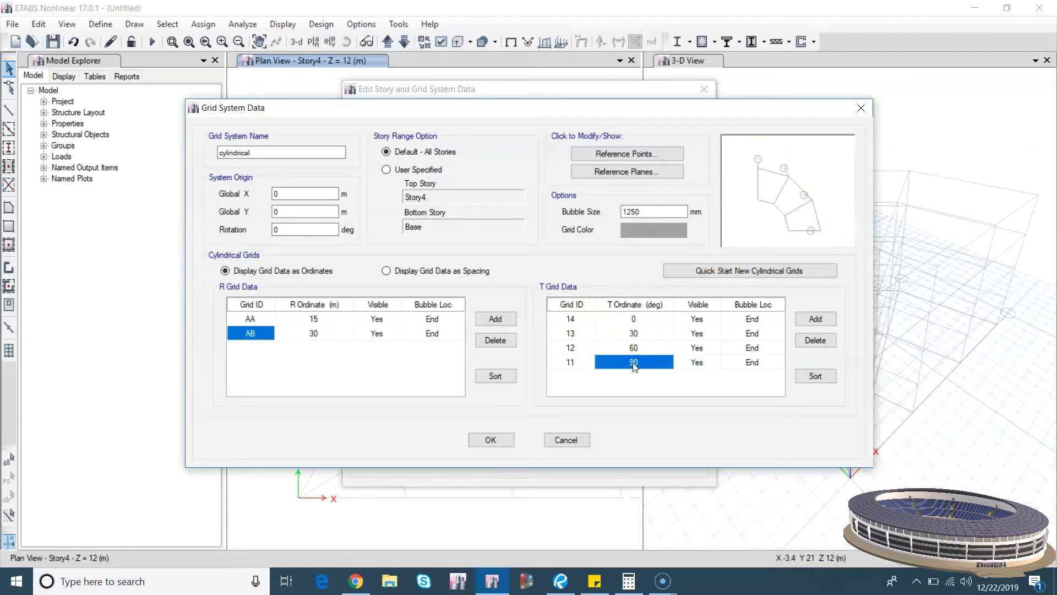
click(572, 319)
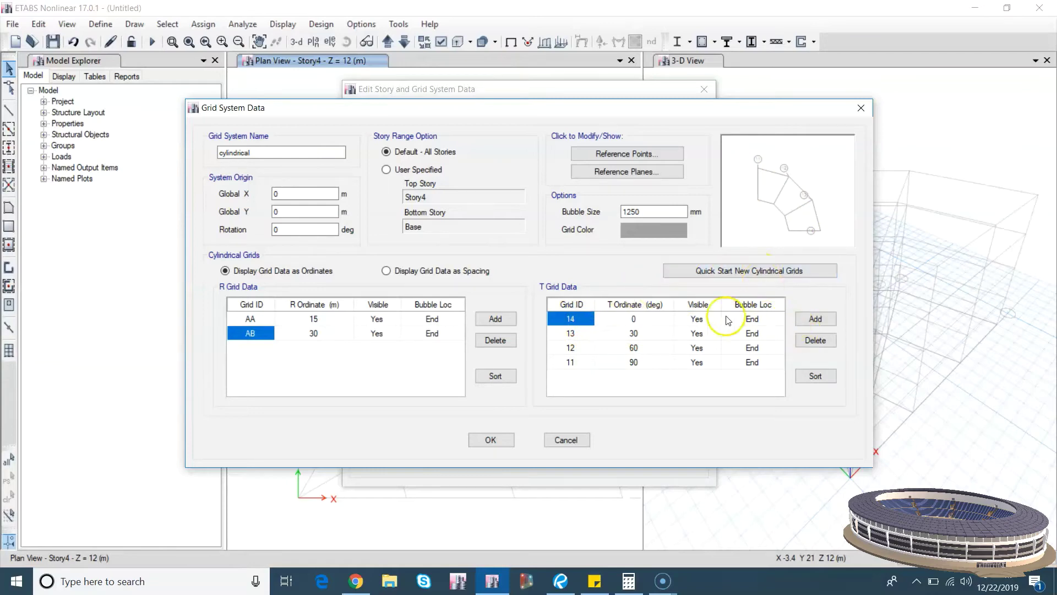
click(733, 275)
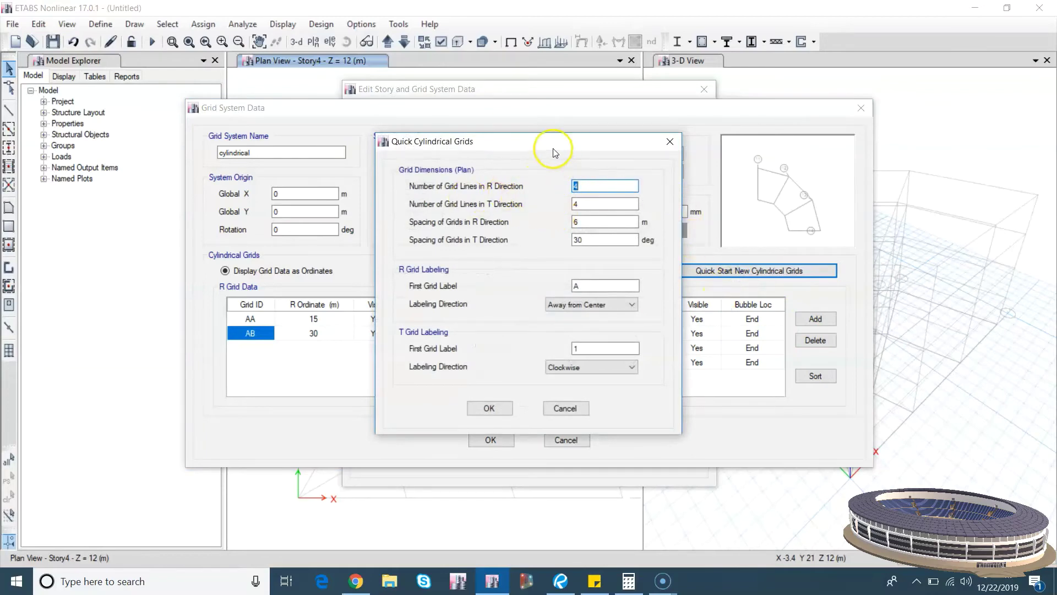
Step: Enter 2 radial and 18 angular grid lines, then select the radial spacing to change
drag(555, 152, 403, 152)
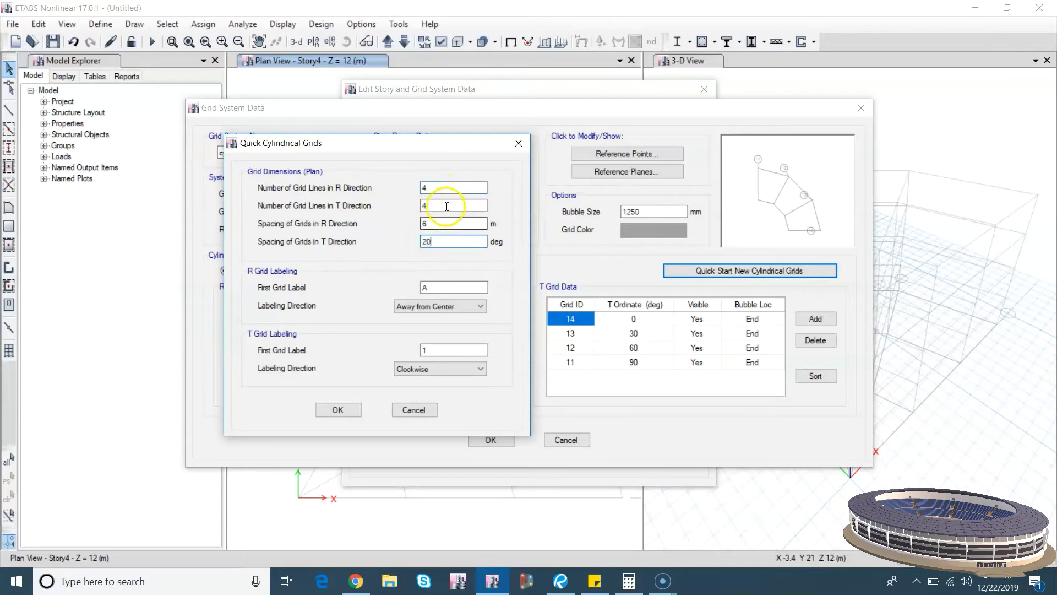
click(435, 188)
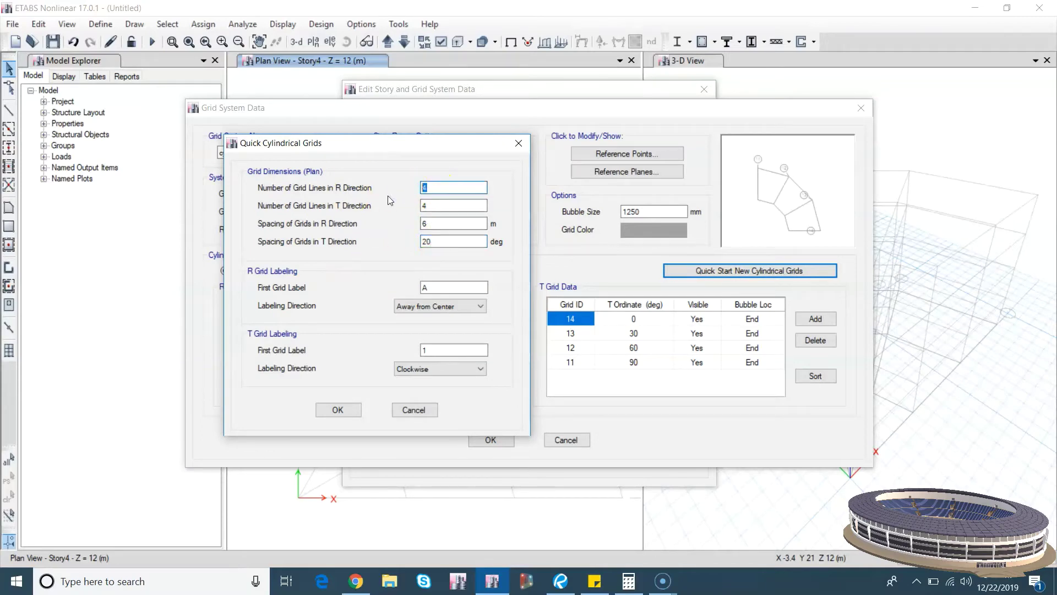
text(1)
double_click(428, 188)
text(2)
key(Tab)
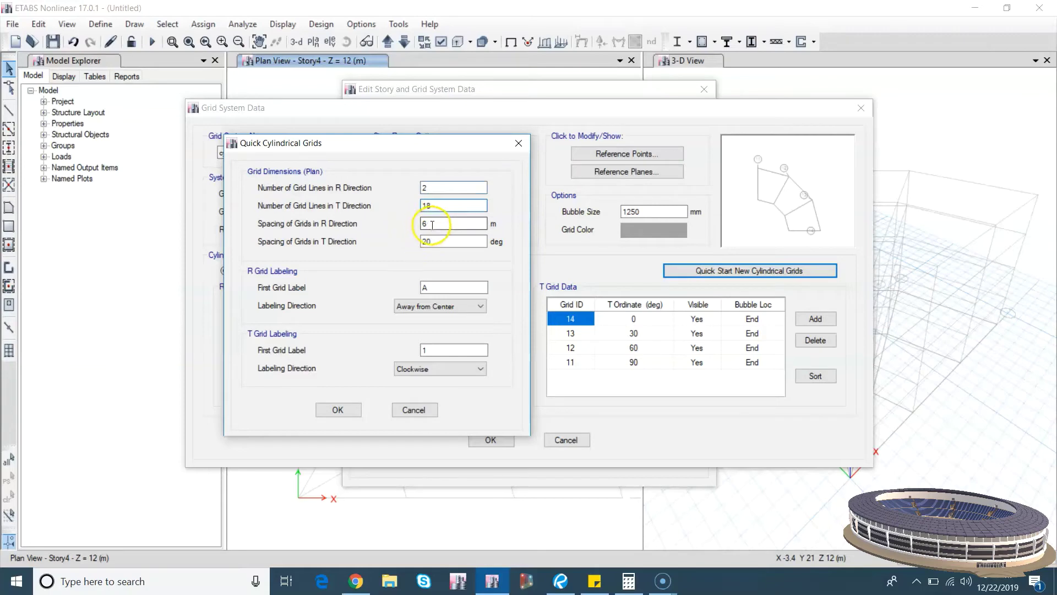
text(18)
drag(433, 223, 414, 225)
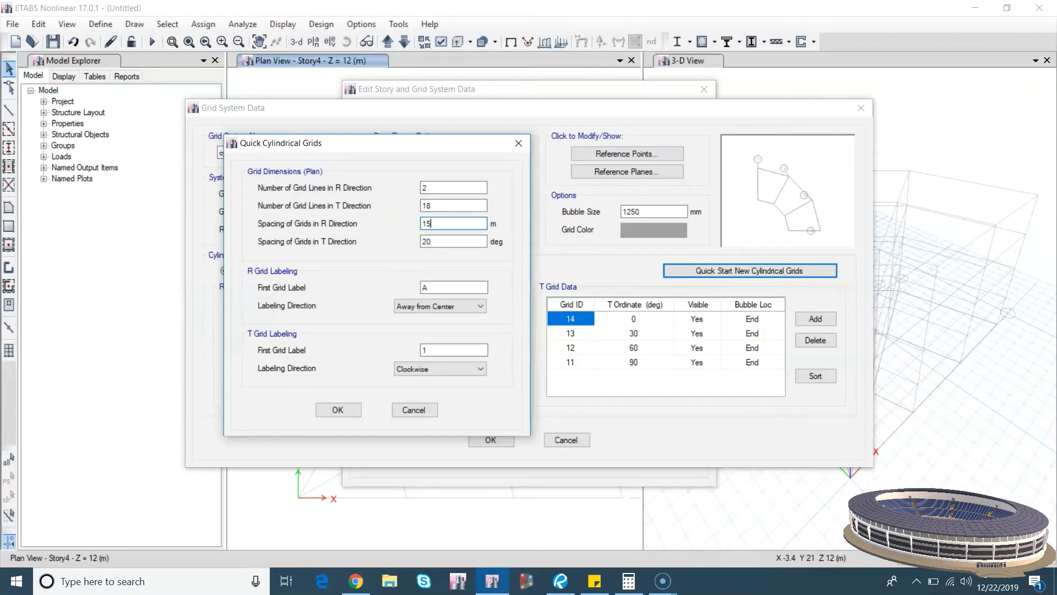
Step: Generate the quick cylindrical grid and add an angular grid line at 360°
click(338, 410)
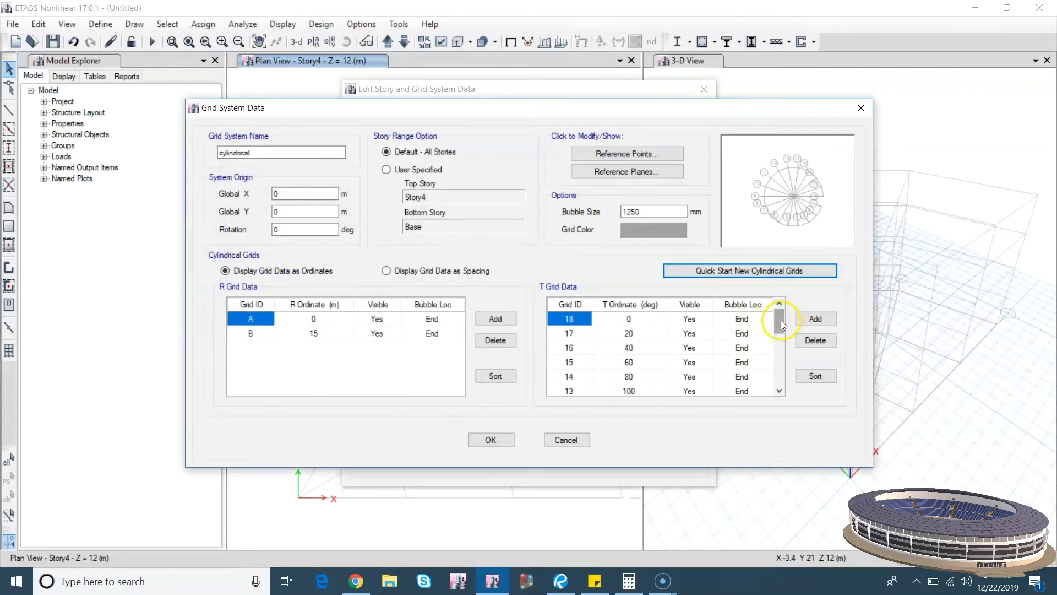
mouse_move(779, 320)
mouse_down()
mouse_move(784, 384)
mouse_move(779, 322)
mouse_up()
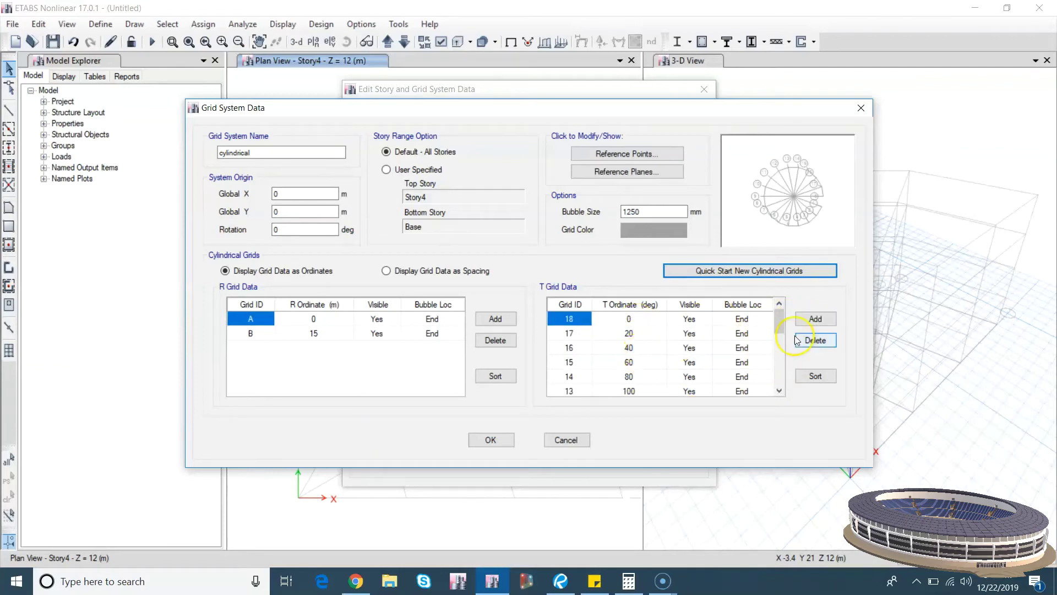
drag(778, 316, 778, 328)
click(628, 377)
click(569, 377)
click(816, 318)
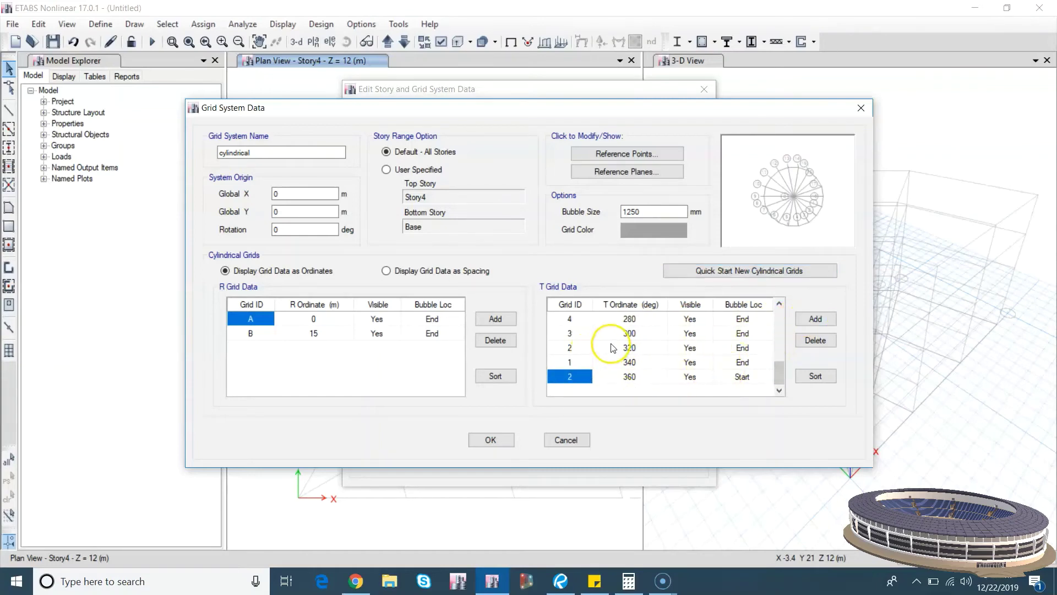
Step: Set radial grid A to 15 m and B to 30 m, and confirm the grid data
click(303, 323)
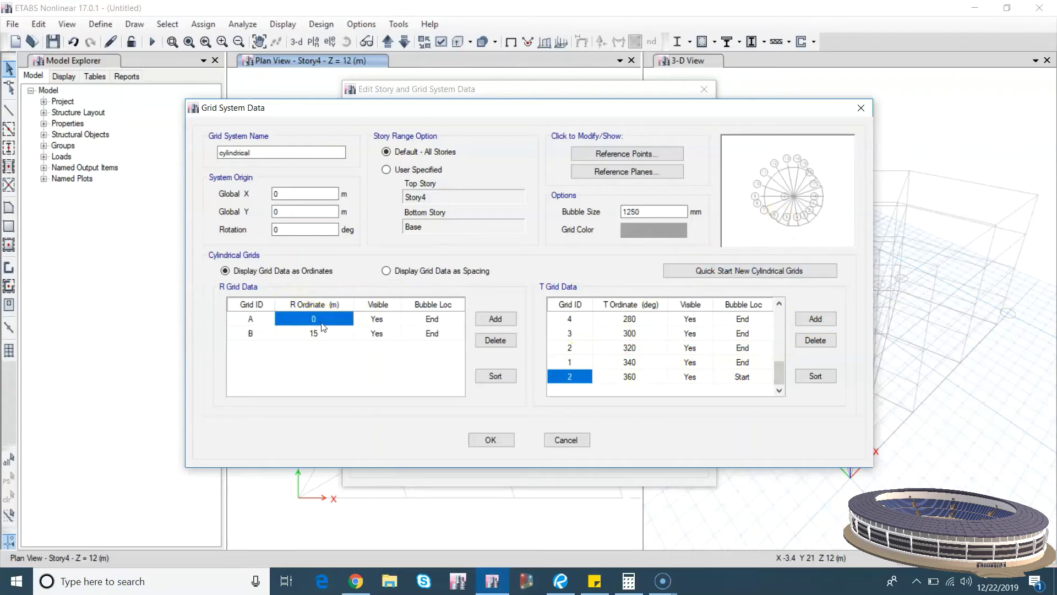
text(15)
click(317, 334)
text(30)
click(491, 439)
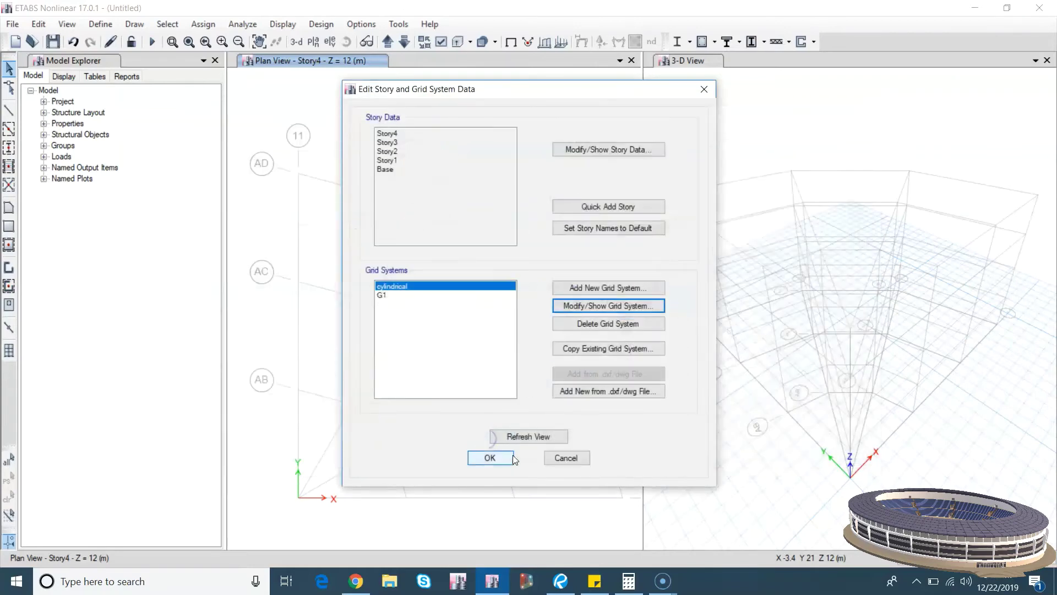
Step: Apply the grid and place columns at B10, B11, B12, A12, A11, B8, B9 and beyond
click(504, 458)
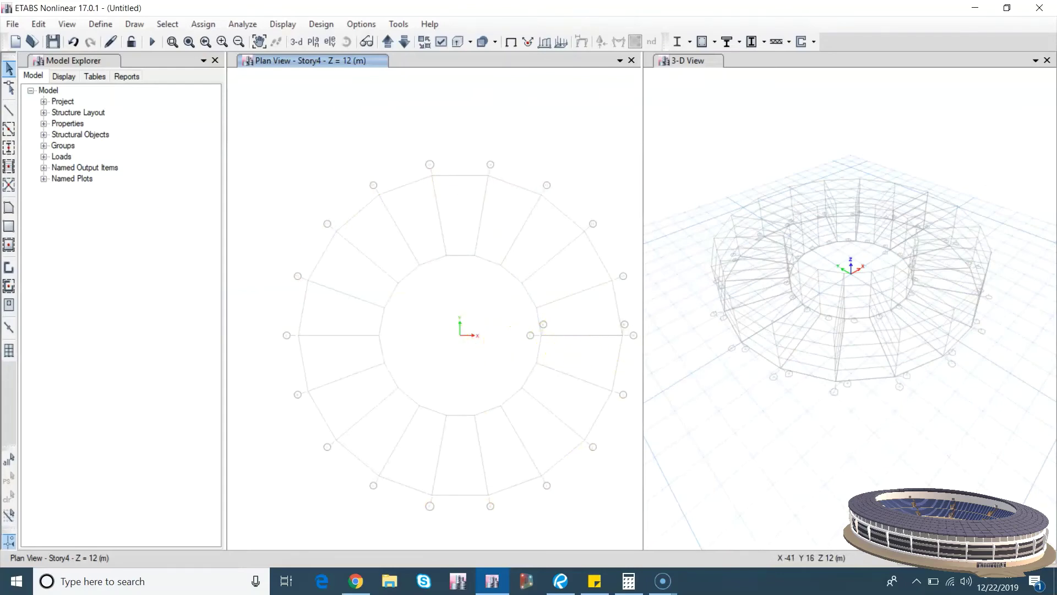
click(9, 150)
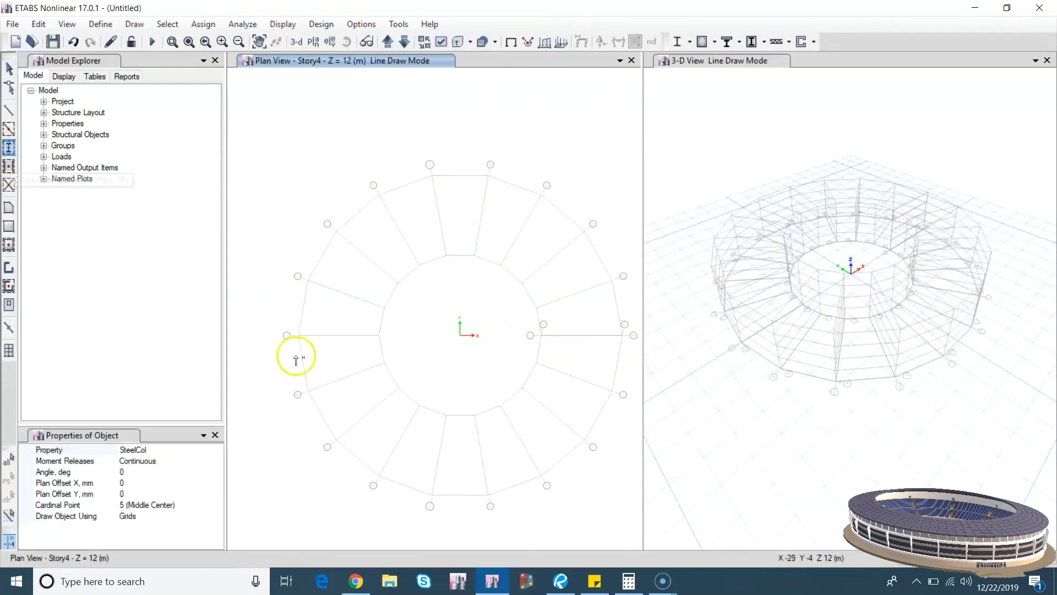
click(310, 280)
click(336, 231)
click(380, 195)
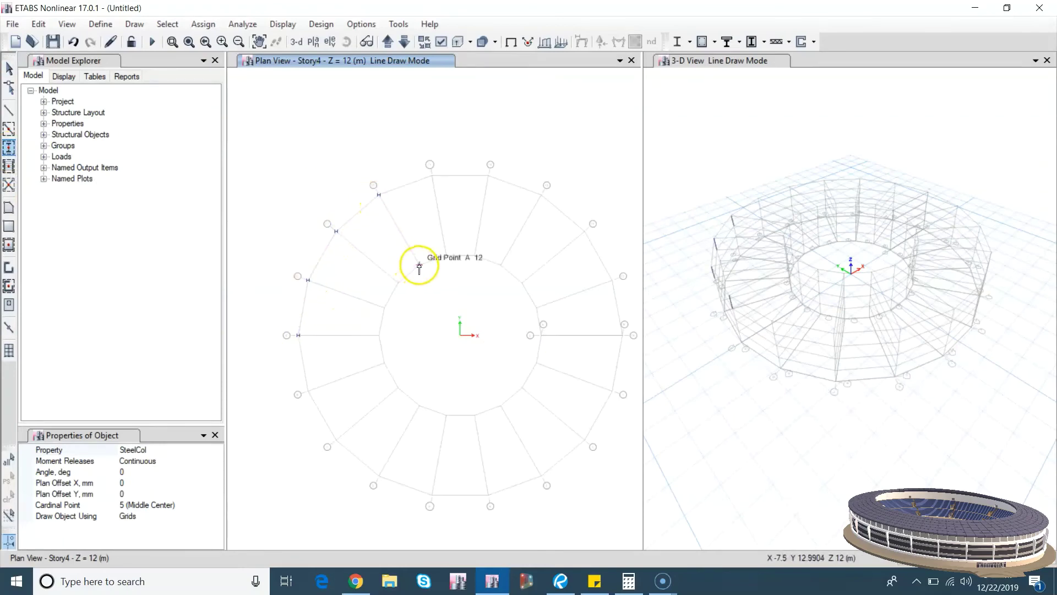
click(419, 266)
click(384, 308)
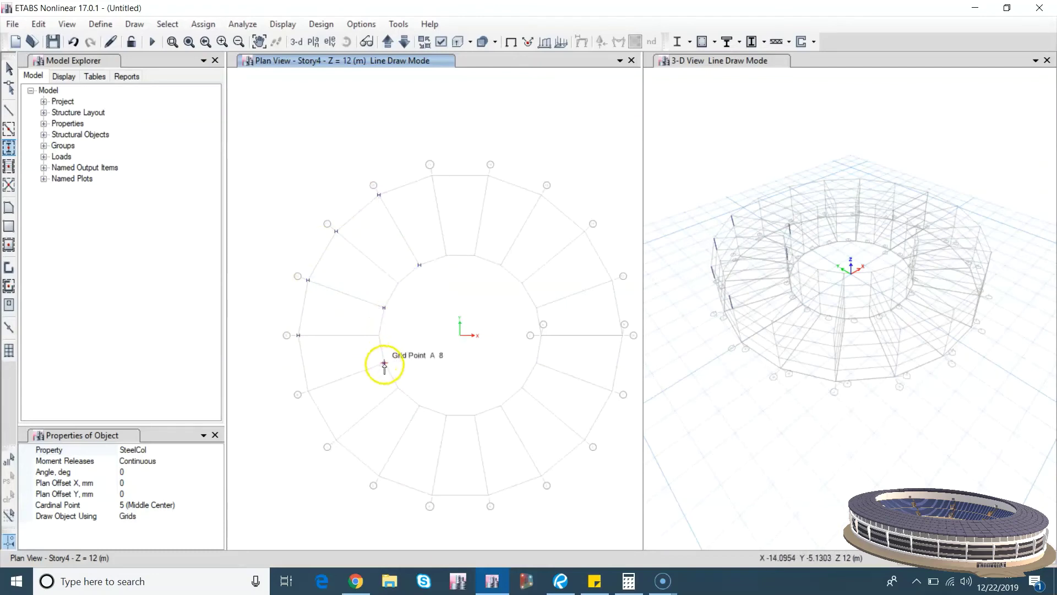
click(309, 392)
click(336, 439)
click(380, 473)
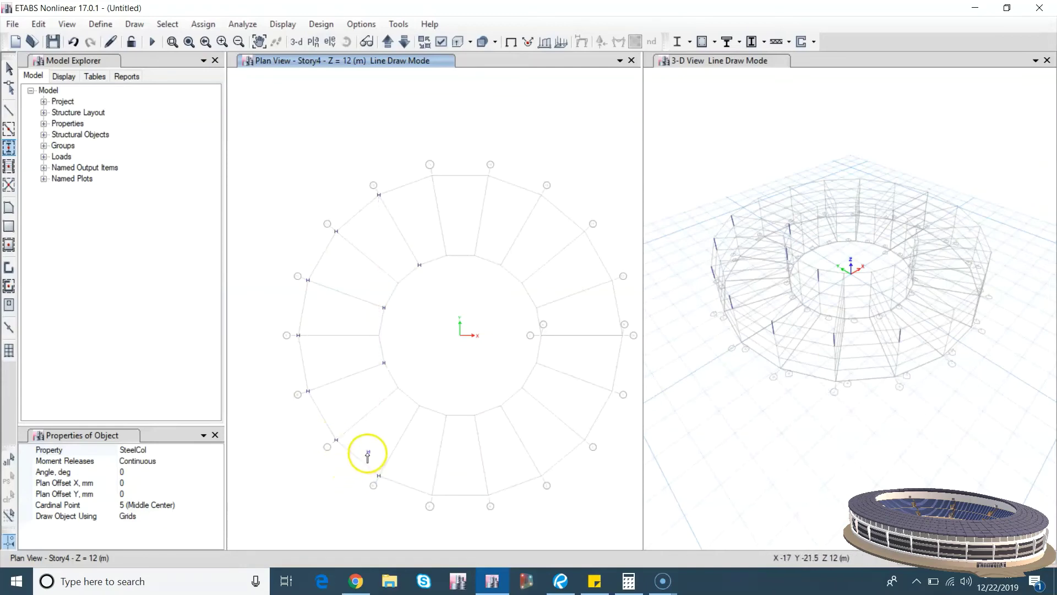
Step: Window-place columns at the bottom and right grid points, add inner-ring columns, and check Revu
drag(367, 454, 329, 165)
drag(591, 204, 475, 183)
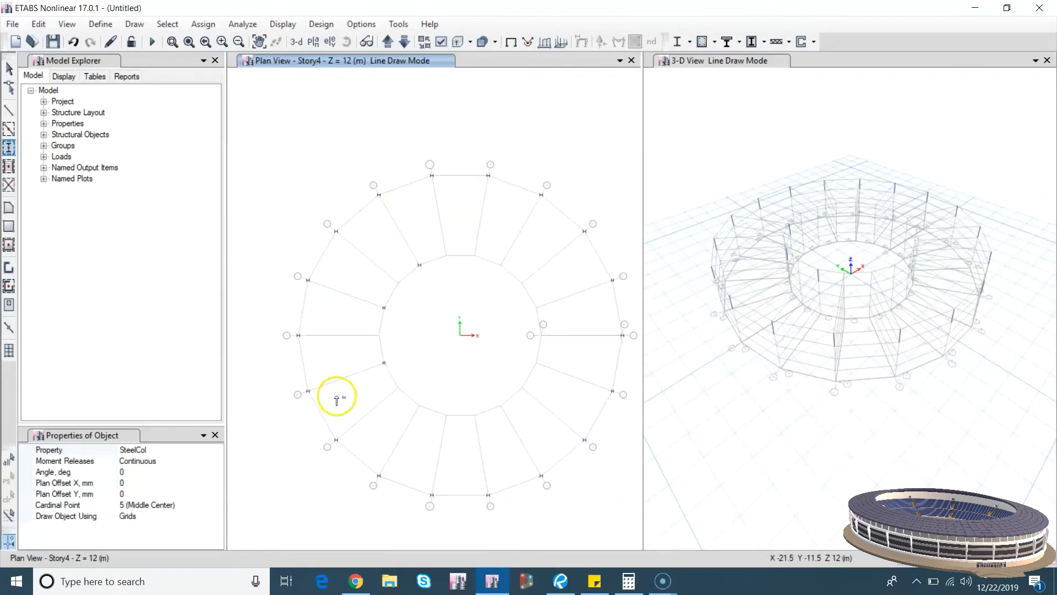
click(475, 256)
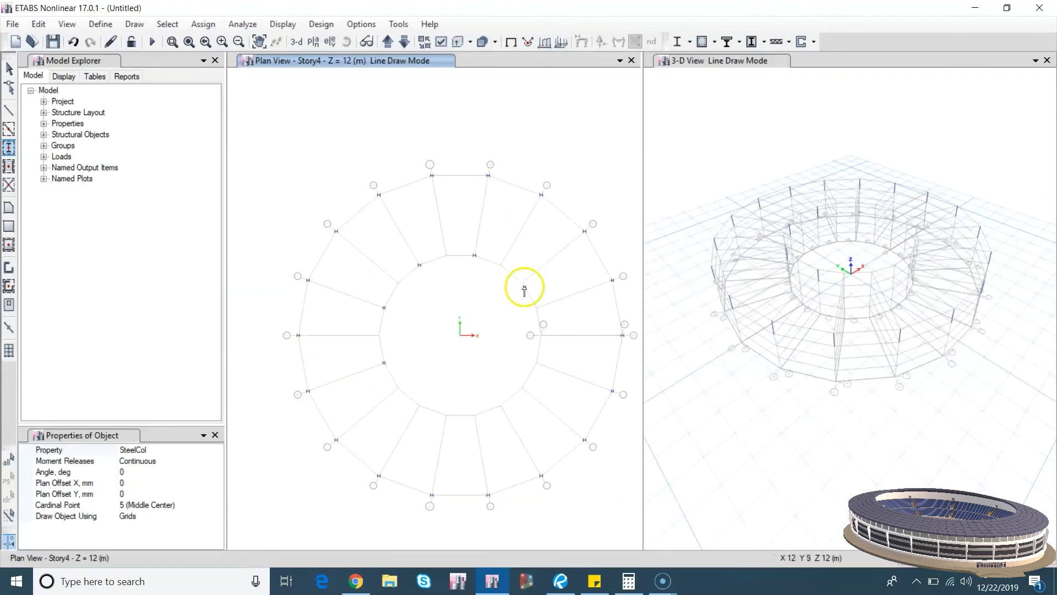
click(540, 335)
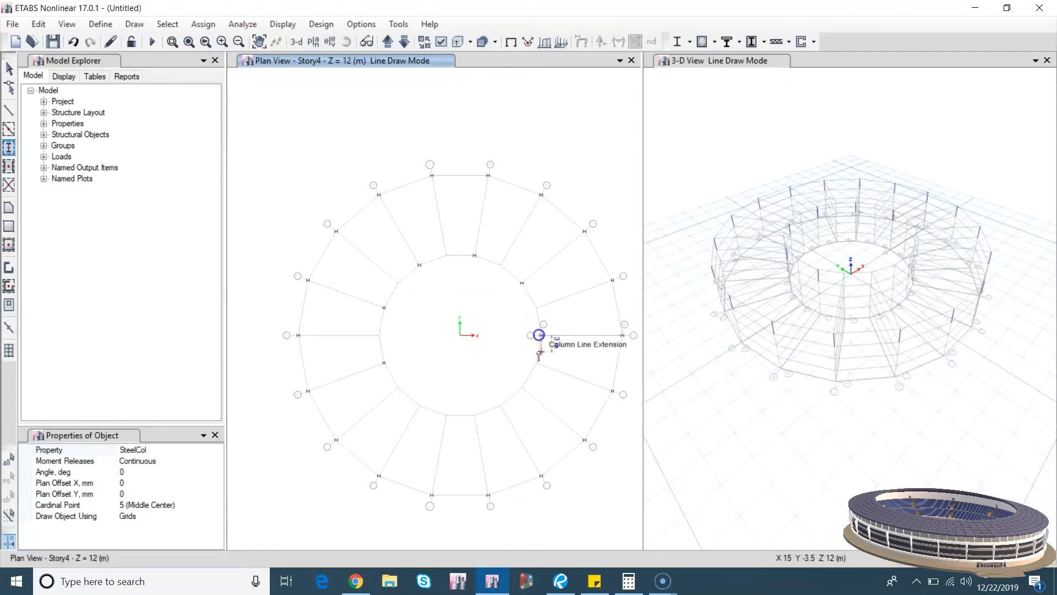
click(520, 389)
click(476, 416)
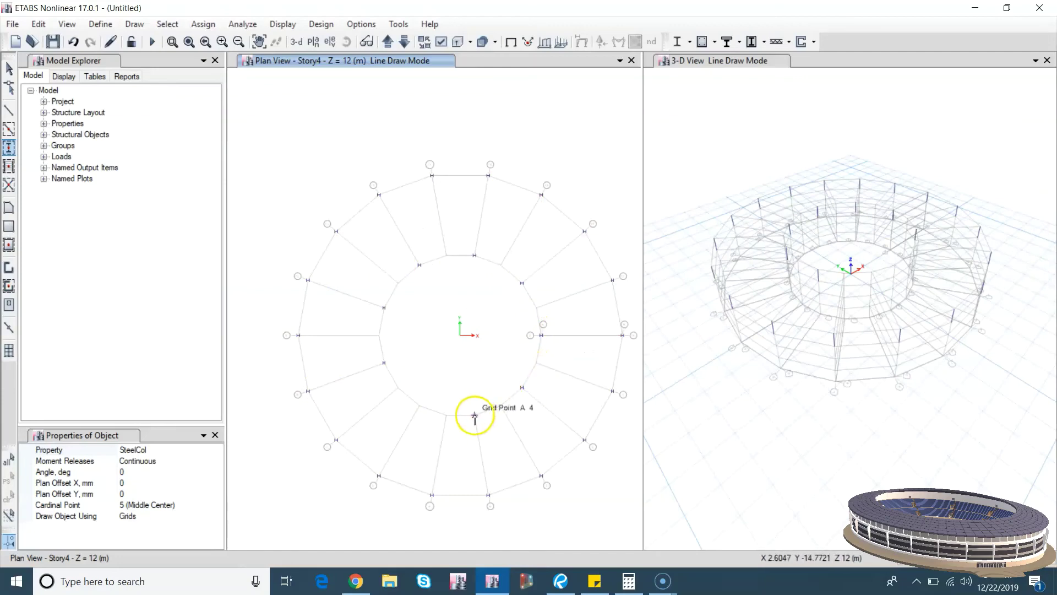
click(416, 405)
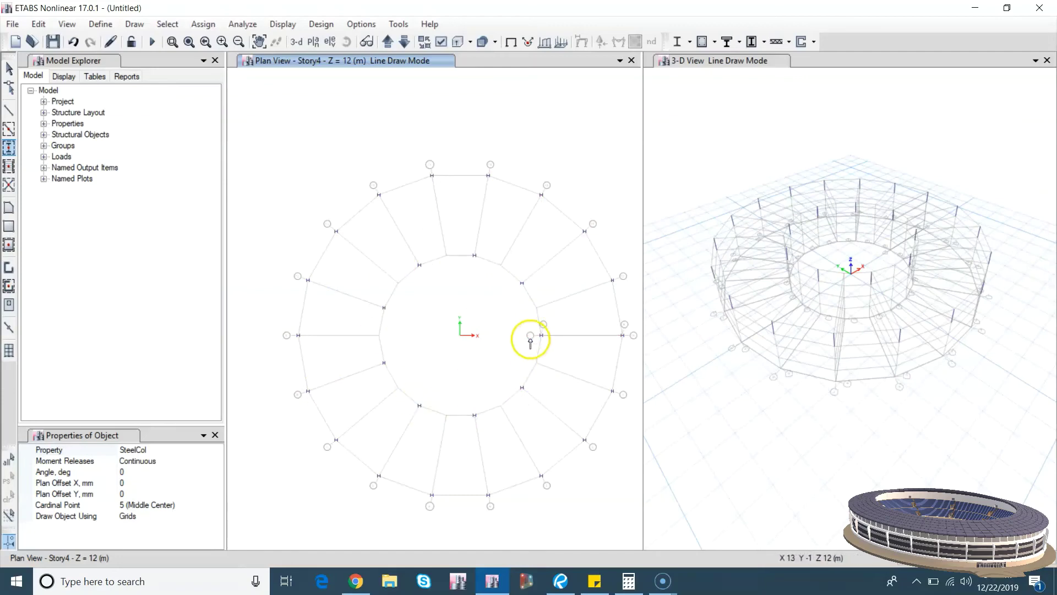
click(556, 583)
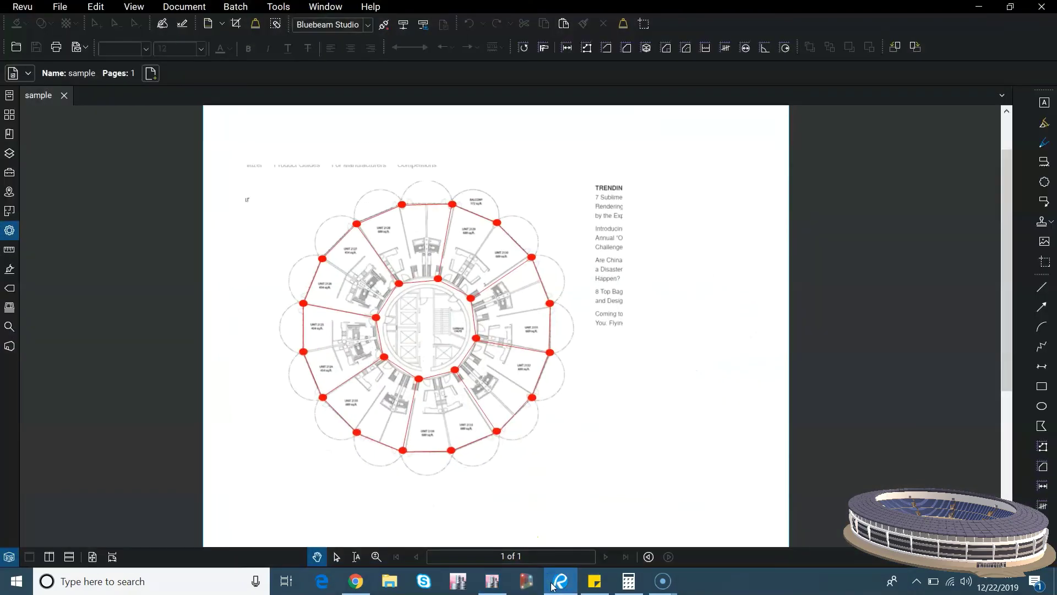
click(557, 582)
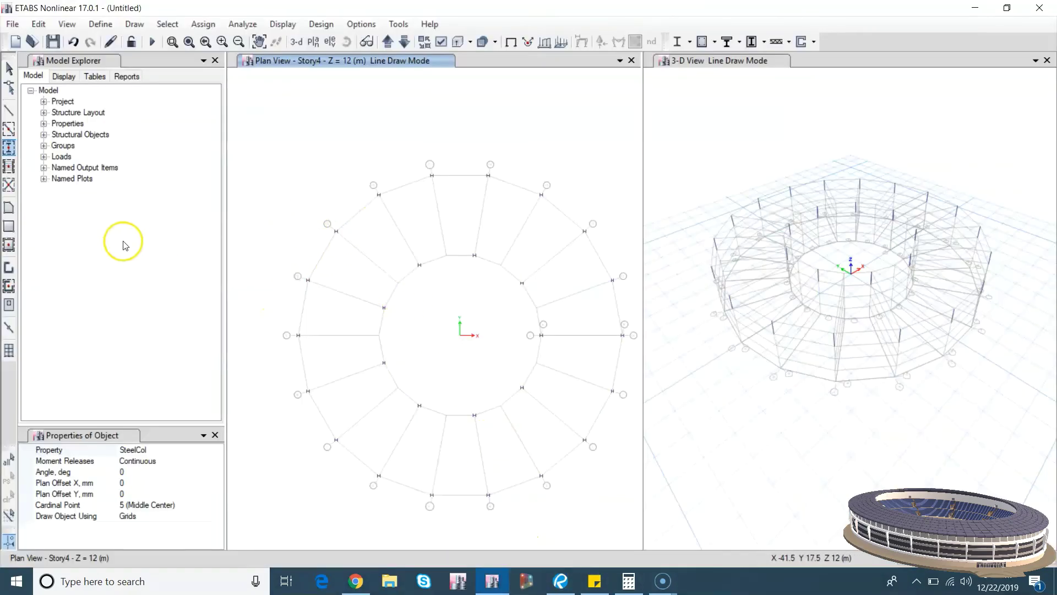
Step: Draw beams around the full outer ring at Story4, closing the polygon on the left side
click(10, 130)
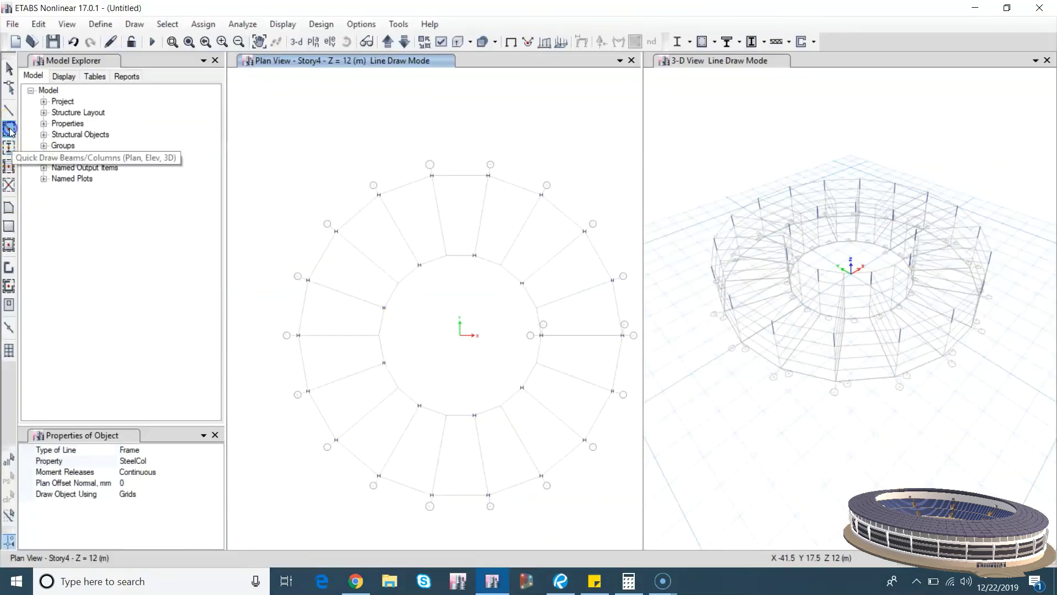
click(308, 280)
click(336, 234)
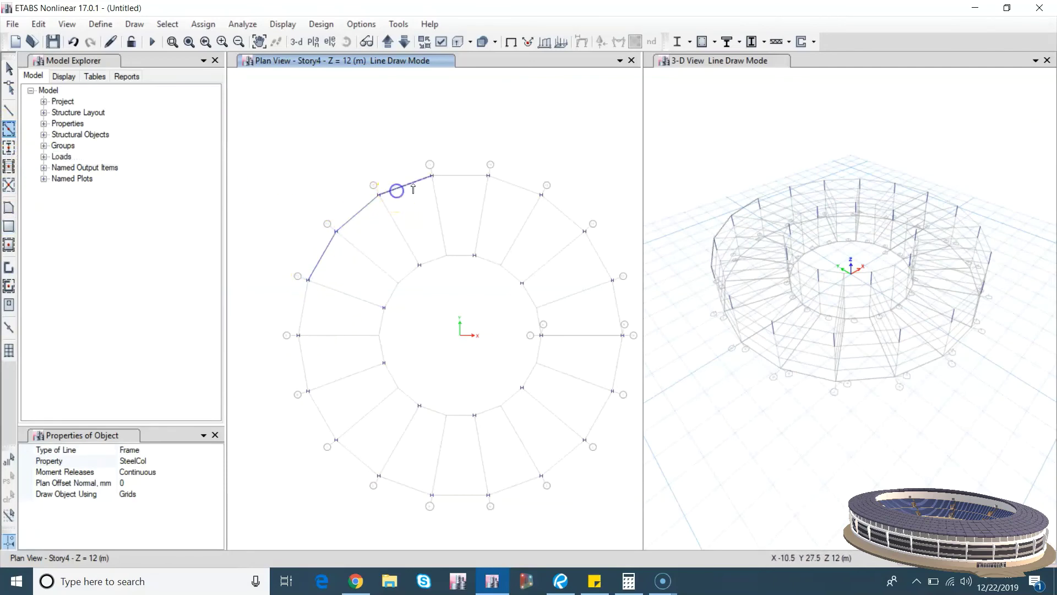
mouse_move(406, 146)
mouse_down()
mouse_move(512, 219)
mouse_move(622, 250)
mouse_up()
drag(576, 222, 628, 405)
mouse_move(595, 508)
mouse_down()
mouse_move(578, 483)
mouse_move(574, 364)
mouse_move(606, 349)
mouse_move(618, 385)
mouse_move(533, 531)
mouse_move(549, 530)
mouse_move(528, 536)
mouse_move(444, 472)
mouse_move(286, 432)
mouse_up()
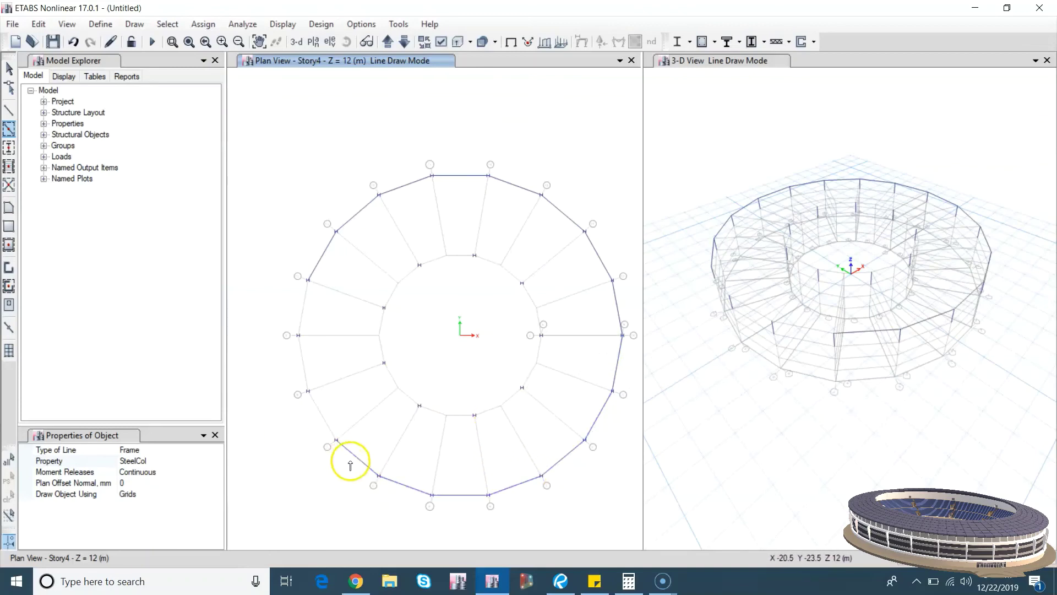
drag(350, 466, 279, 265)
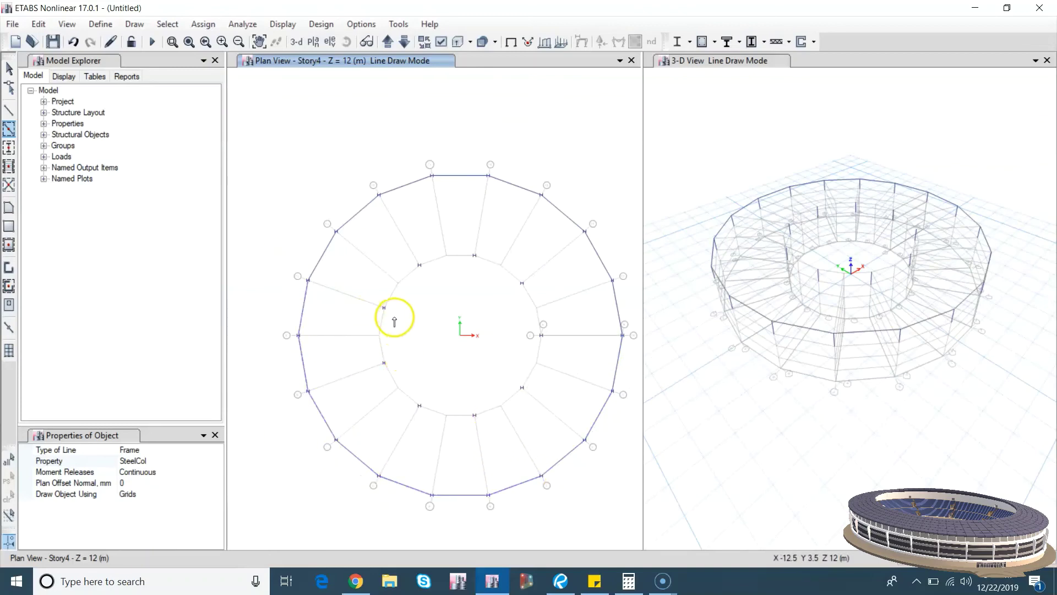
Step: Cancel a stray beam started at an inner grid point
scroll(390, 350, up, 3)
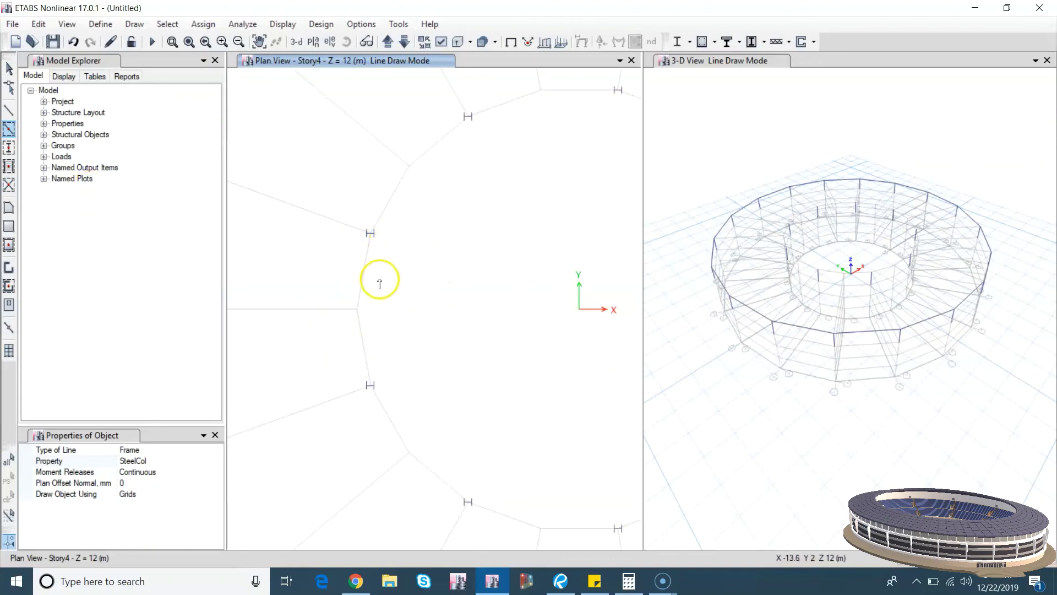
click(357, 309)
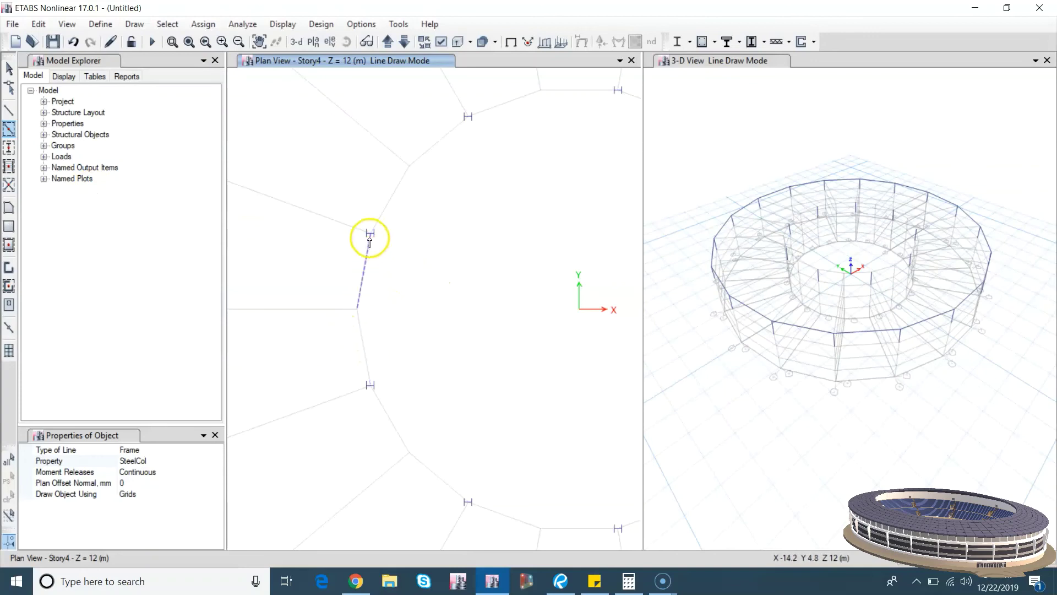
key(Escape)
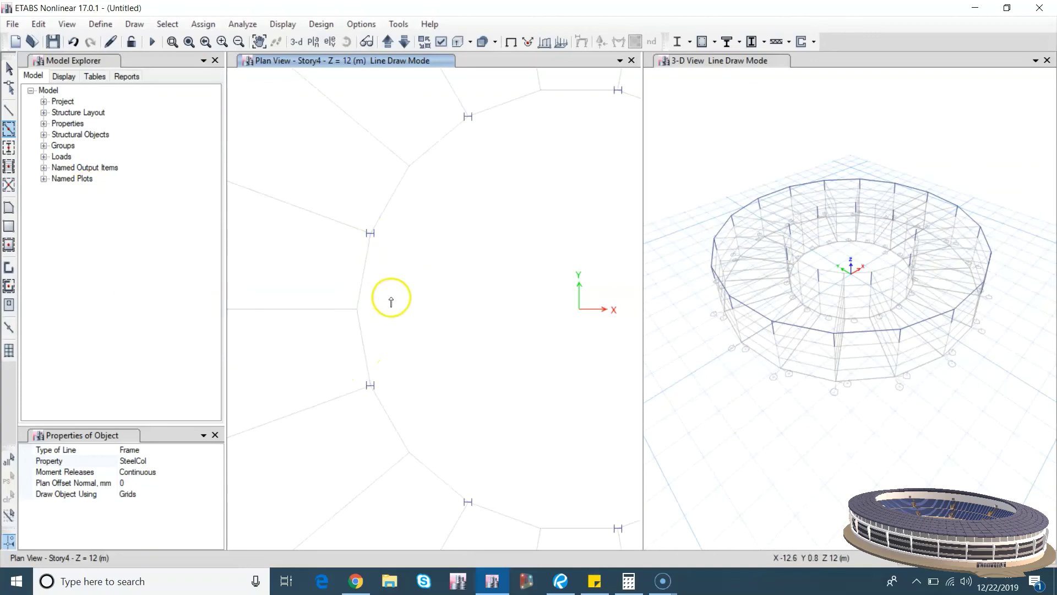
scroll(431, 315, down, 3)
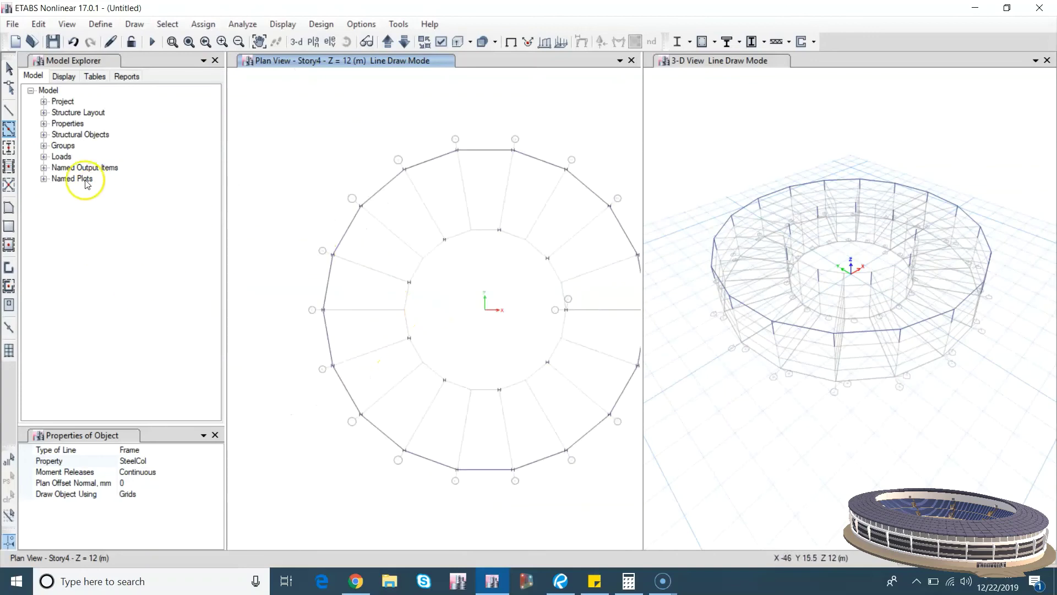
Step: Draw inner beams from the left inner column down through grid points A 6 and A 4 to the right
scroll(476, 116, down, 3)
scroll(549, 127, up, 3)
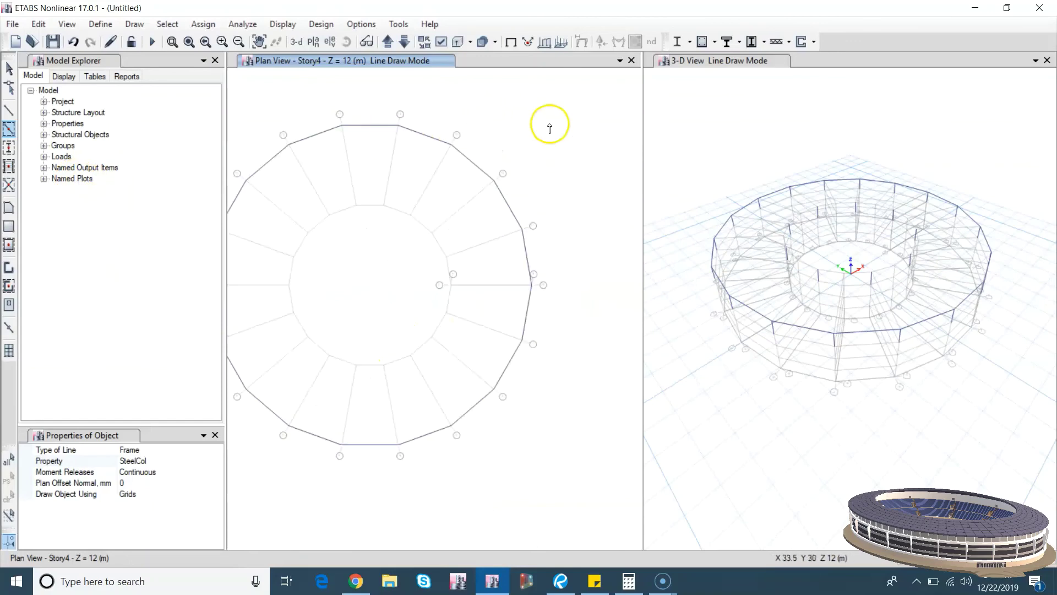
click(8, 110)
scroll(265, 270, up, 3)
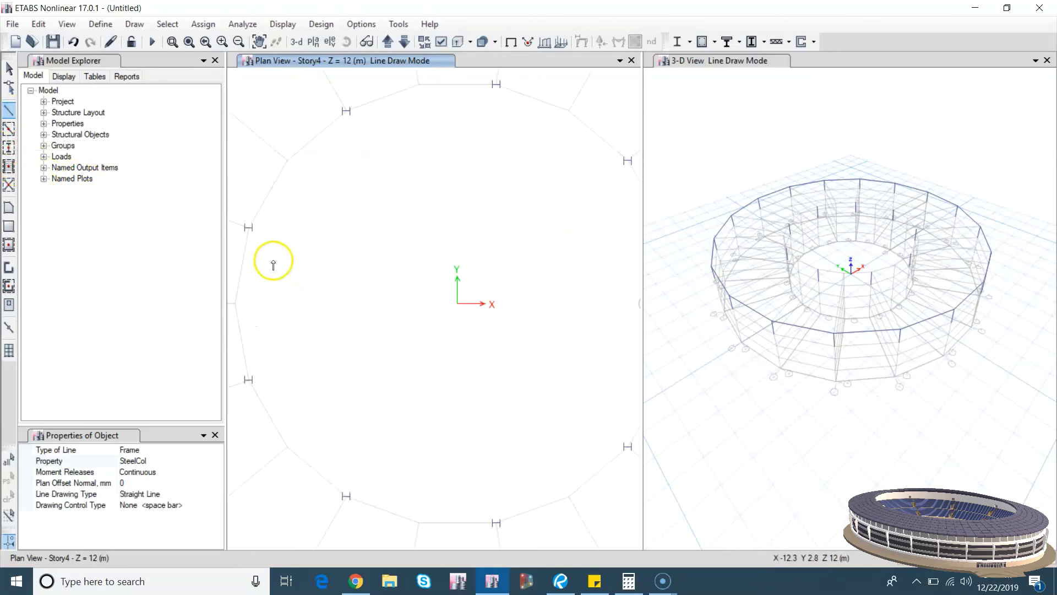
click(249, 227)
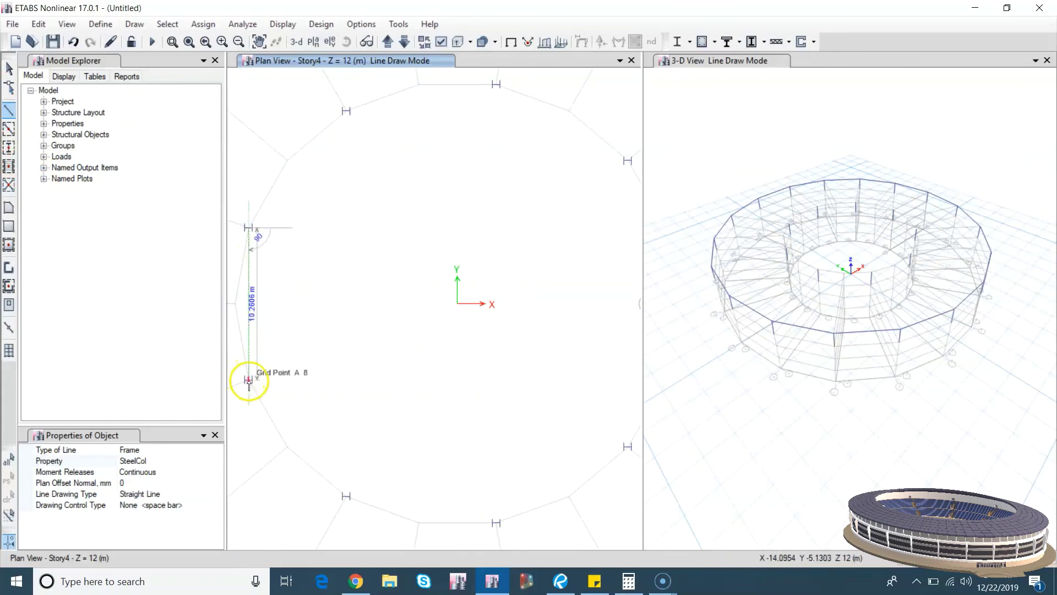
click(248, 380)
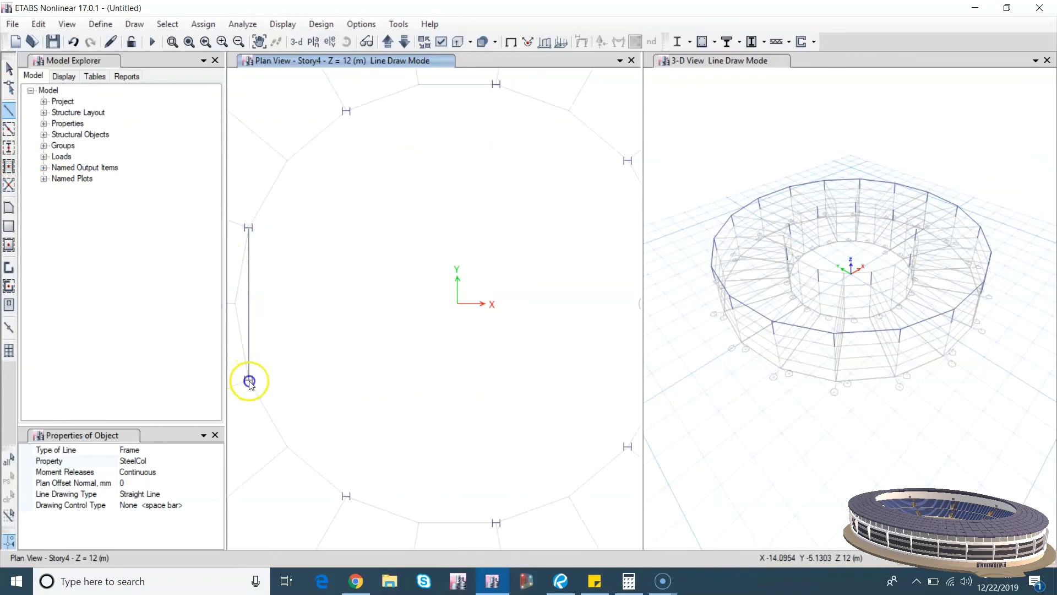
click(346, 495)
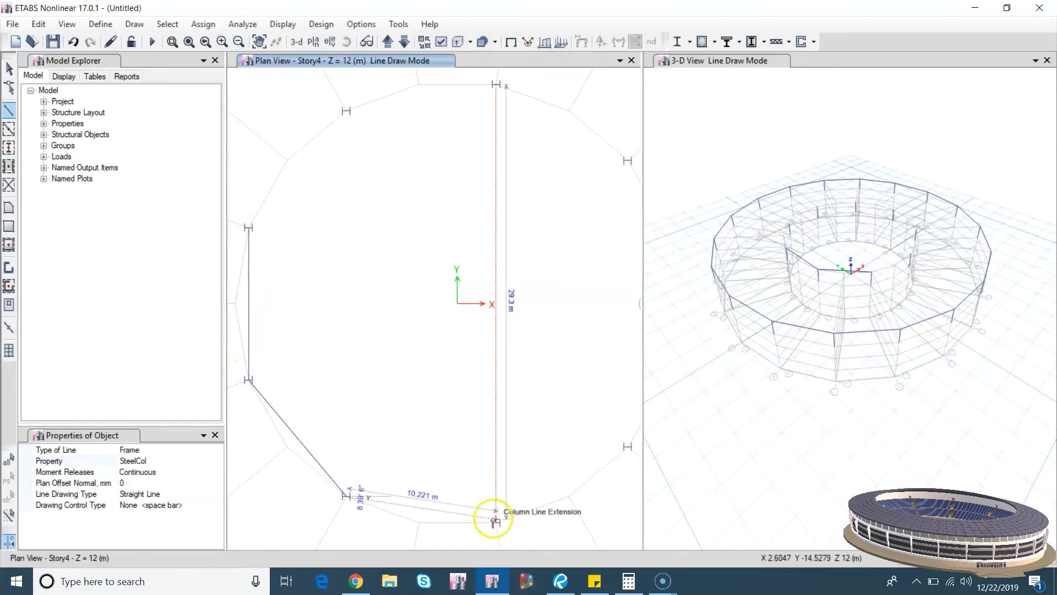
click(495, 522)
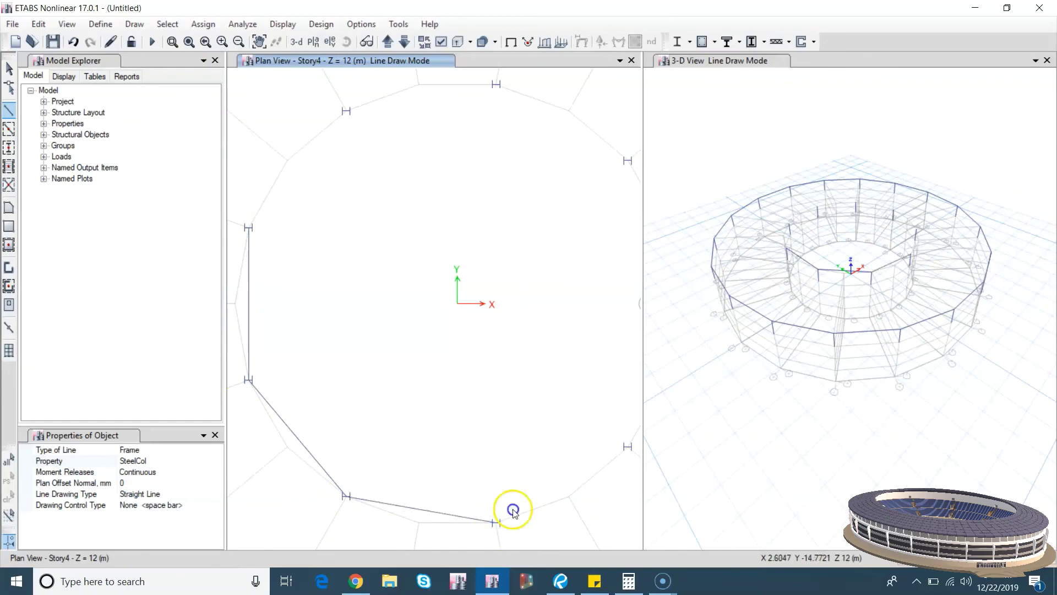
click(626, 447)
scroll(416, 380, down, 5)
scroll(421, 369, down, 2)
scroll(413, 377, up, 5)
scroll(385, 372, down, 3)
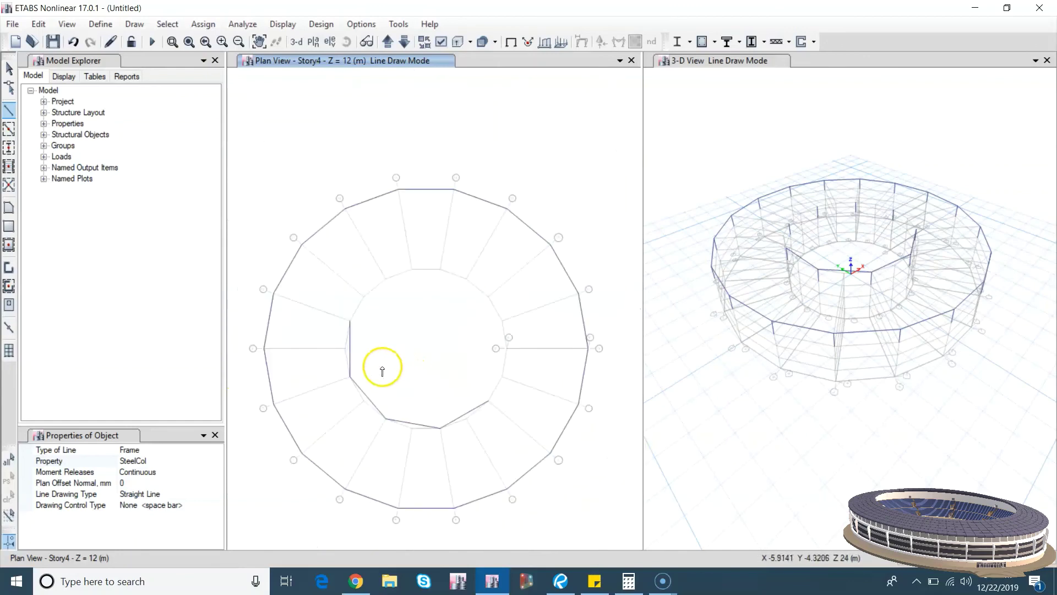
Step: Continue the inner beams up the right side and across the top, closing the polygon at A 10, then exit drawing
click(507, 348)
click(488, 297)
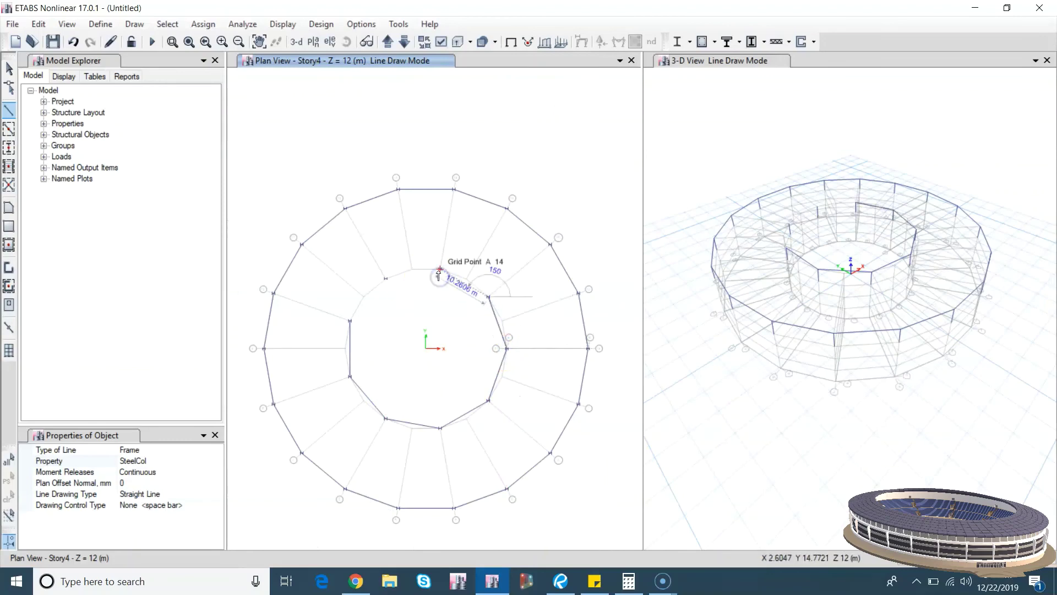
double_click(439, 270)
click(440, 270)
click(385, 278)
click(350, 321)
key(Escape)
scroll(409, 348, down, 3)
scroll(374, 395, up, 3)
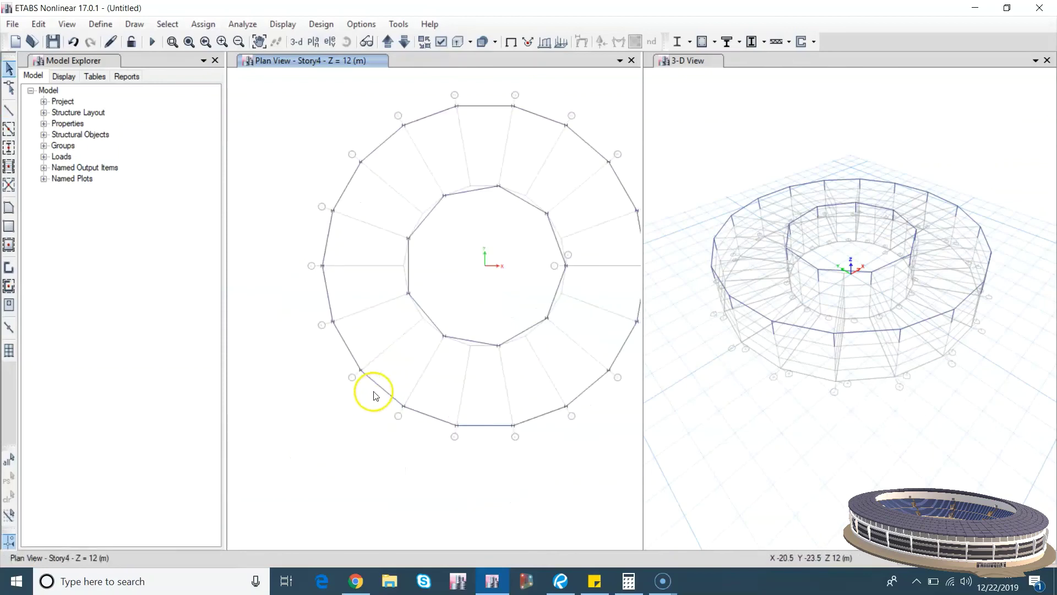
scroll(480, 279, up, 3)
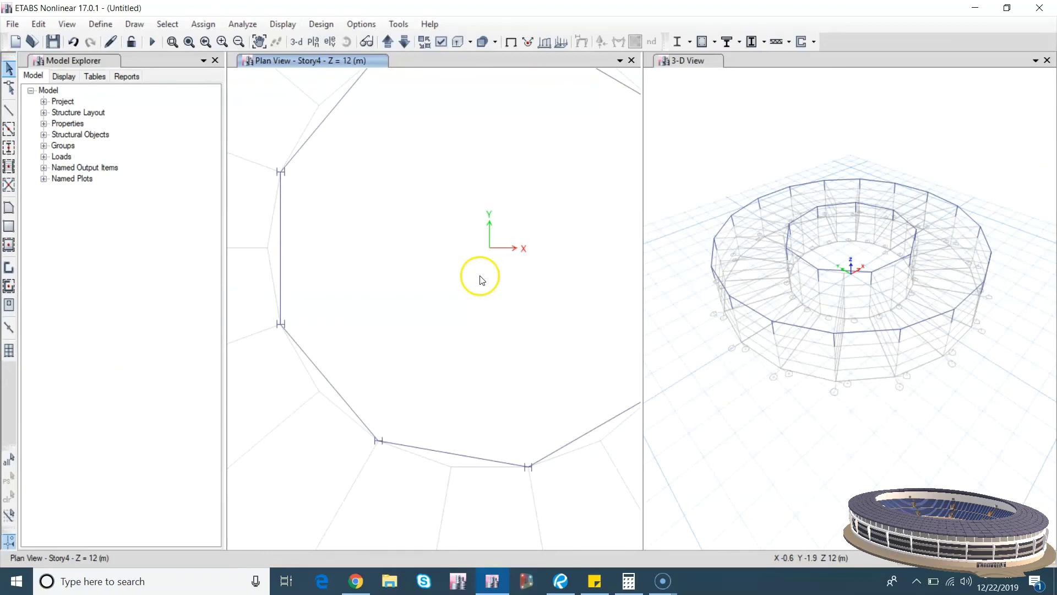
scroll(481, 280, down, 3)
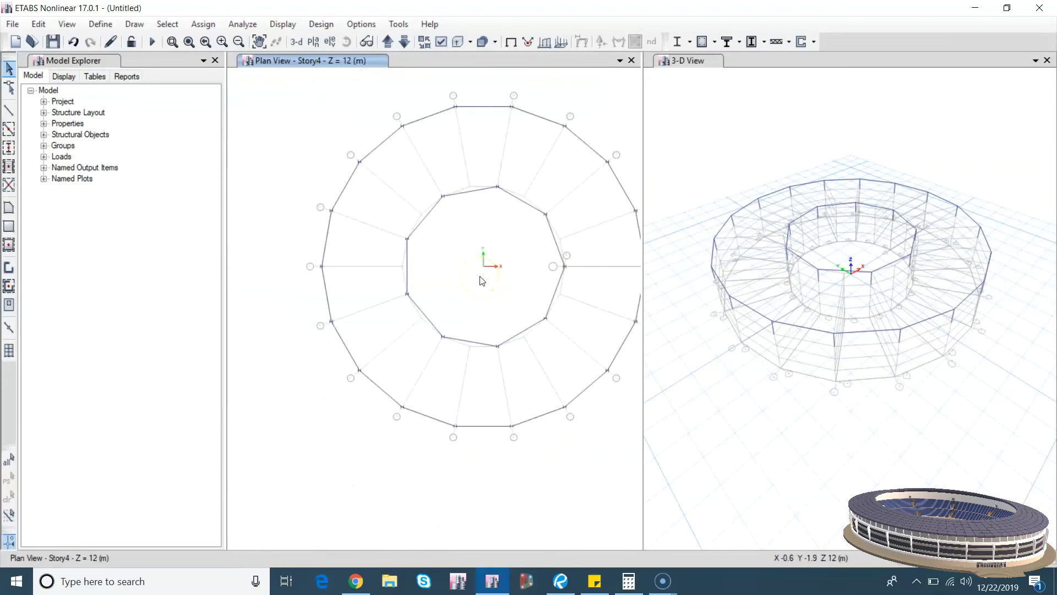